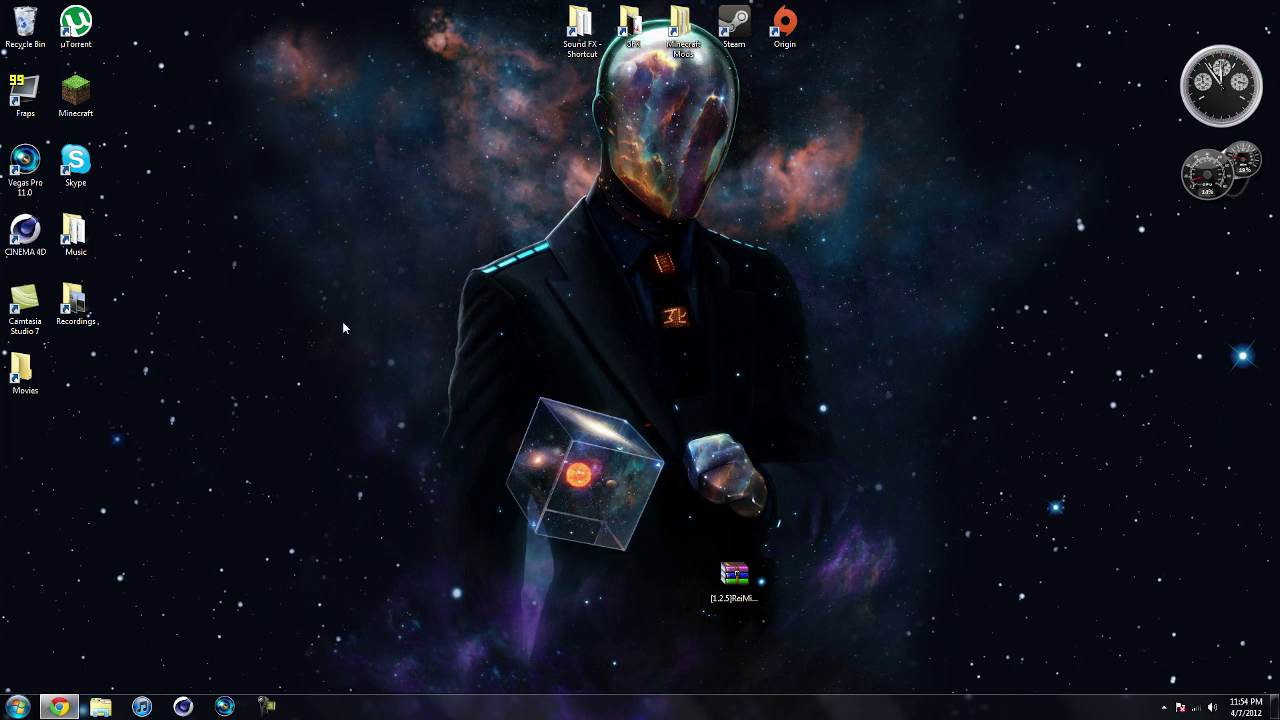
- Launch Minecraft, log in, and load the 'Beautiful wonderland' singleplayer world in full screen
double_click(75, 95)
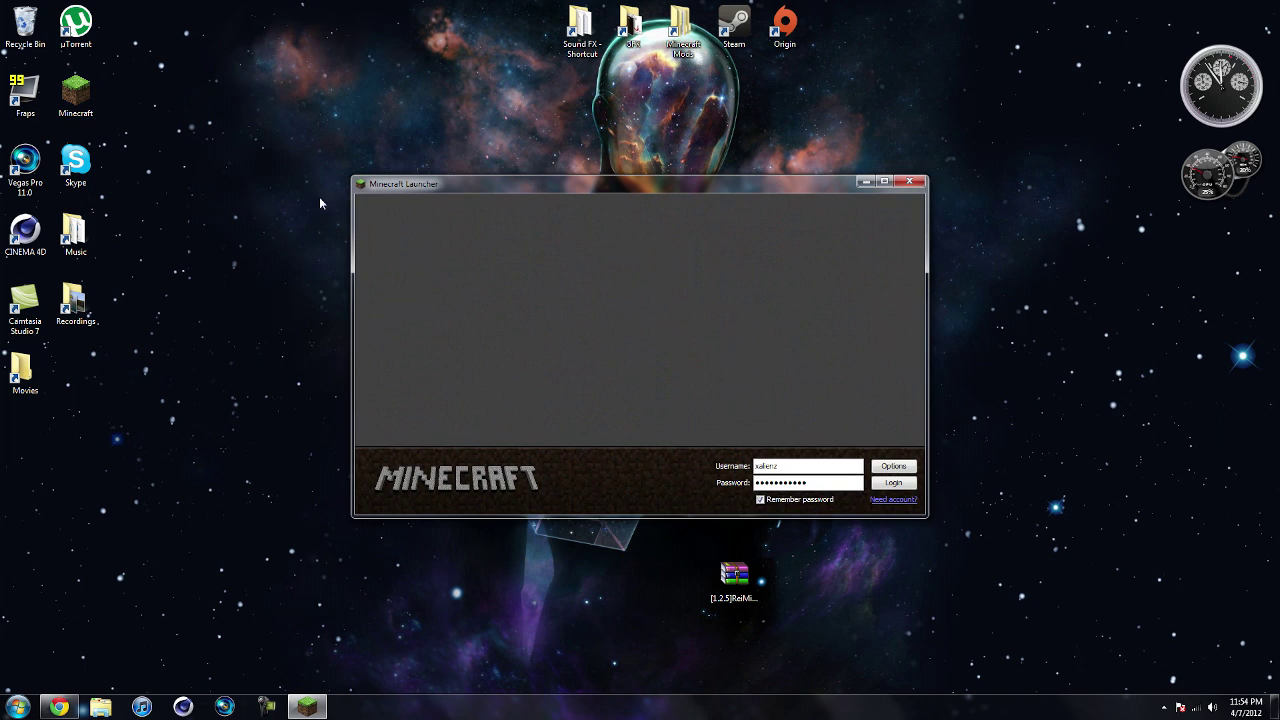
click(889, 483)
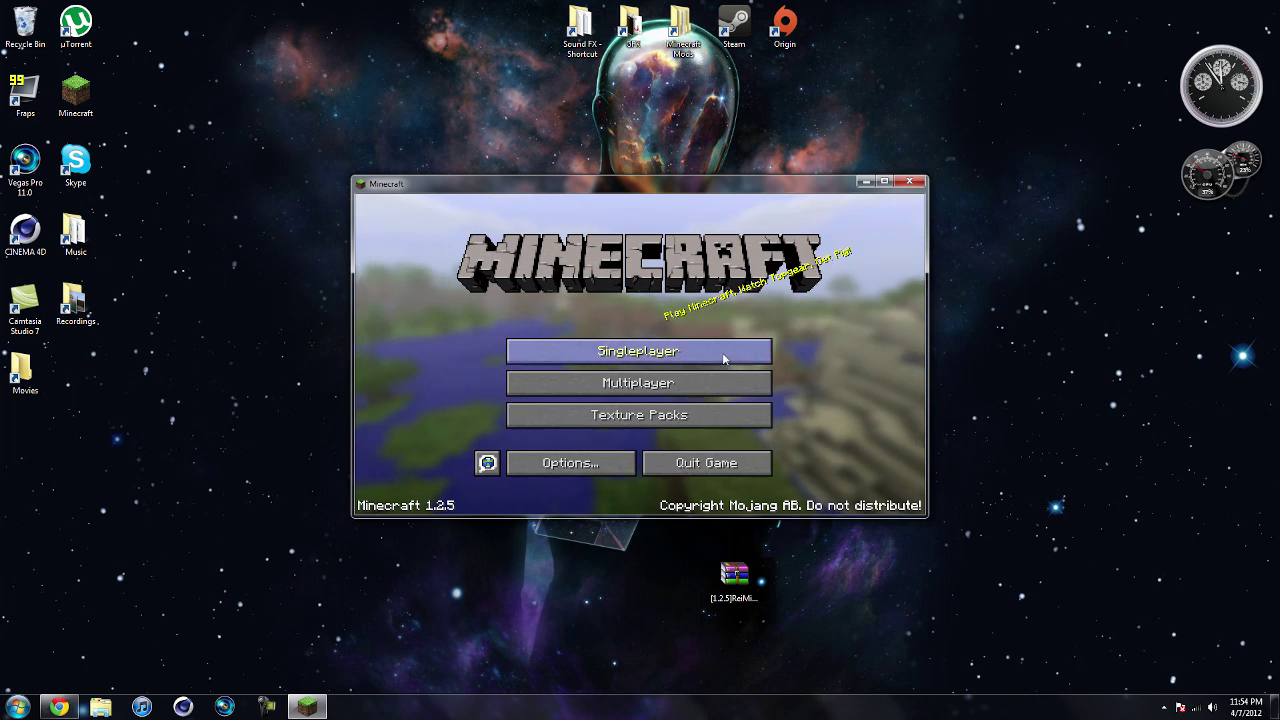
click(724, 358)
click(884, 181)
click(615, 219)
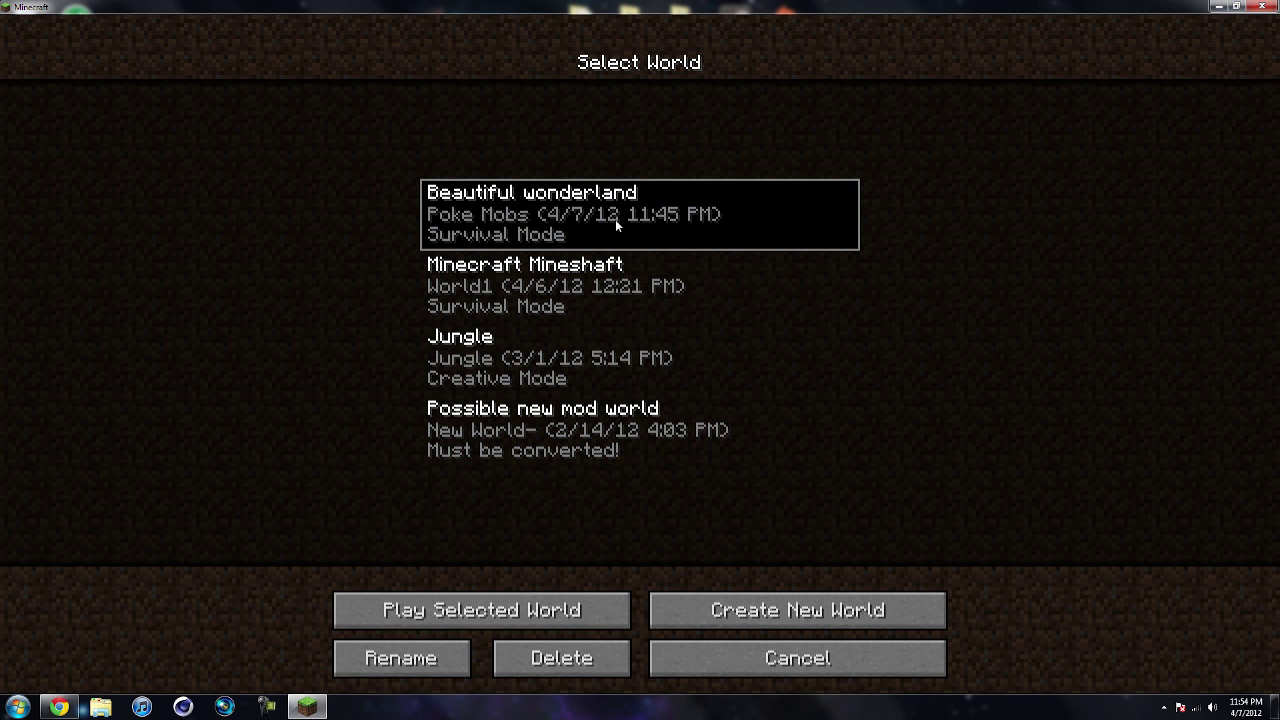
click(518, 618)
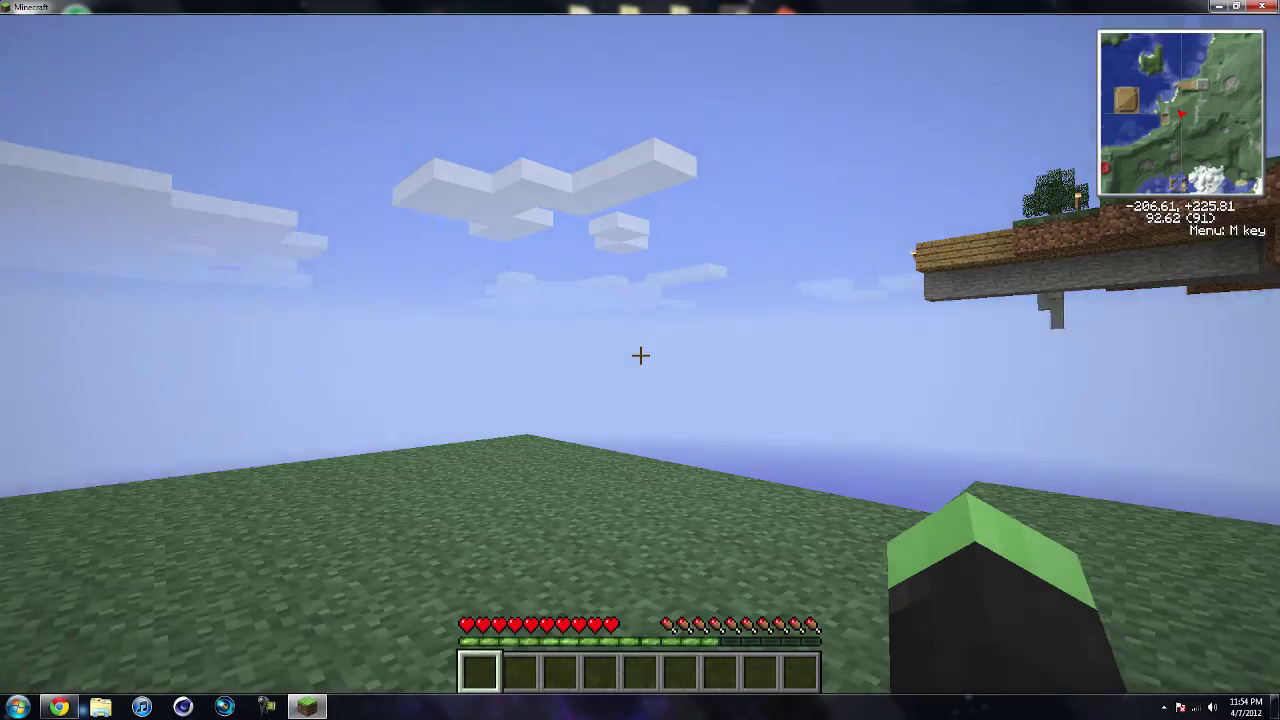
- Walk across the plateau toward the stone tower and bring up Rei's Minimap menu with M
mouse_move(640, 355)
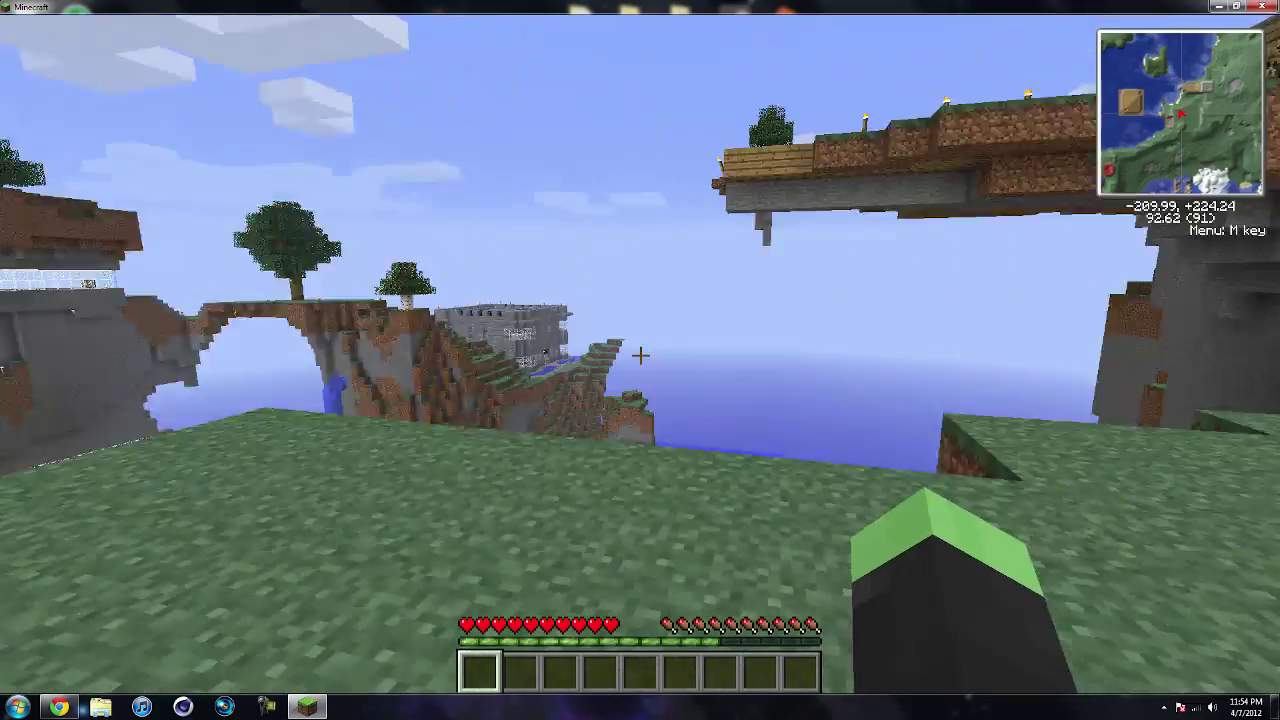
key(w)
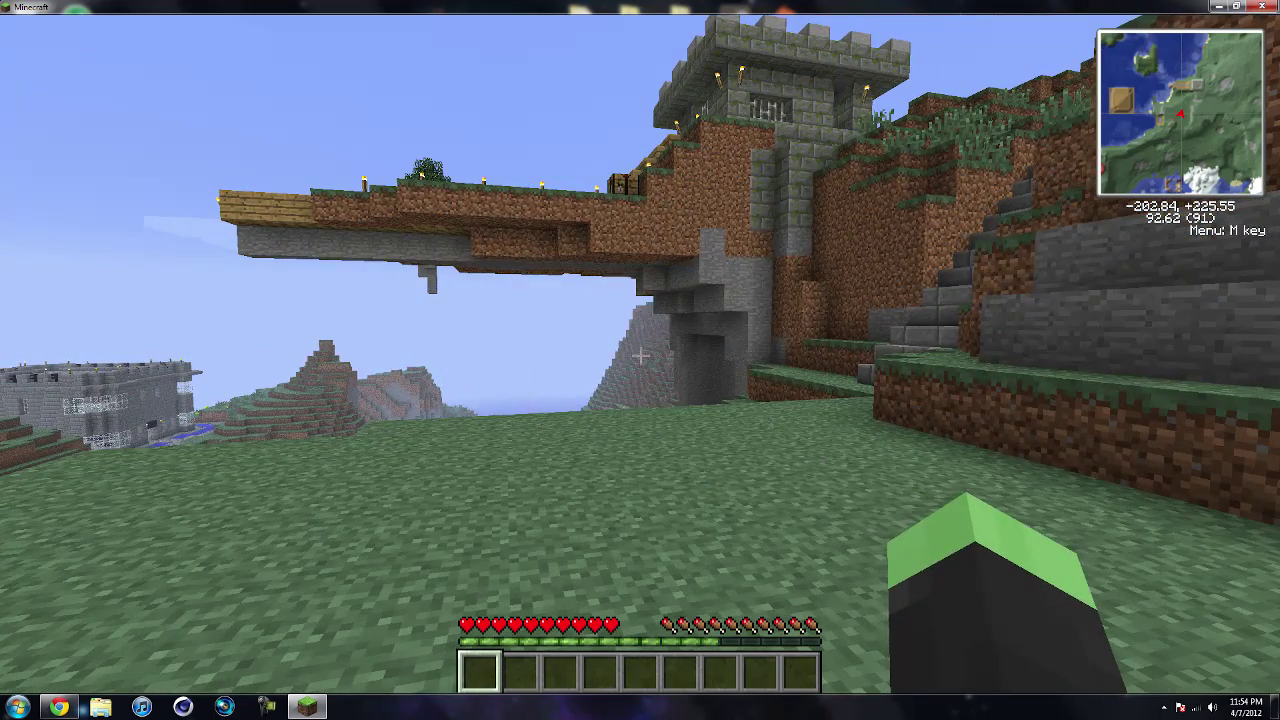
key(m)
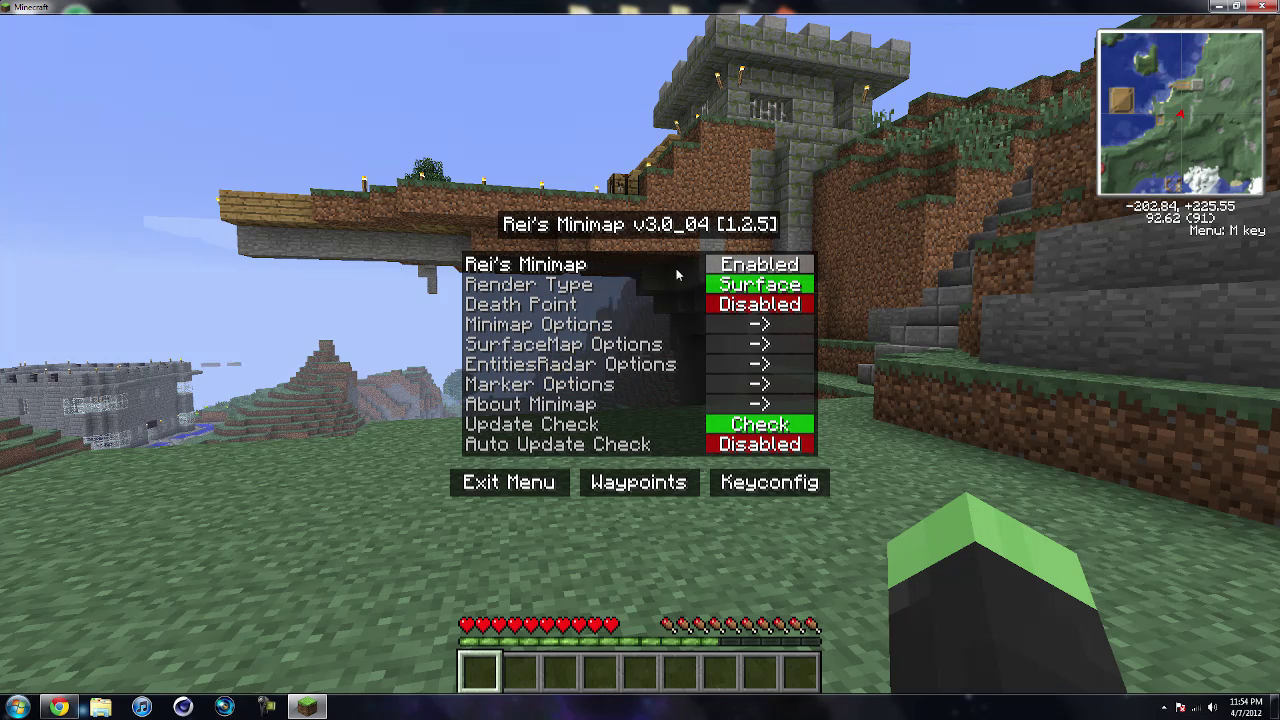
- Toggle the minimap off and on, then cycle Render Type through Biome and Cave back to Surface
click(747, 265)
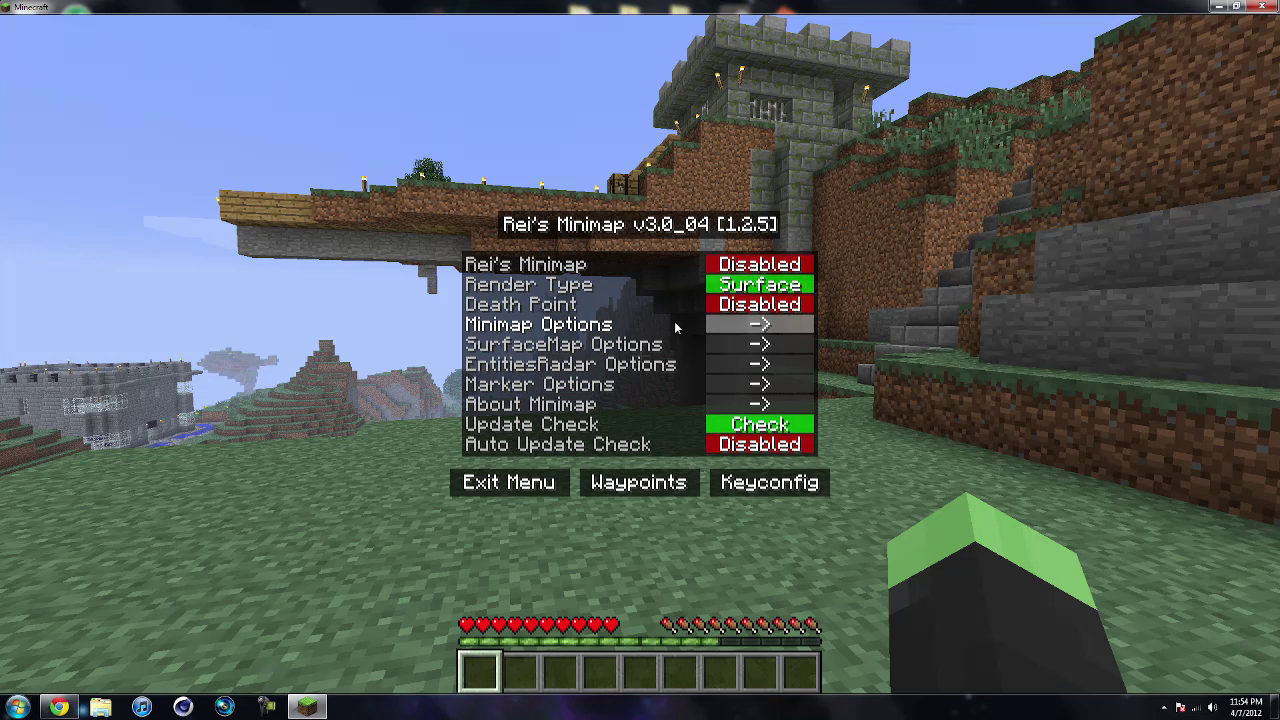
click(739, 268)
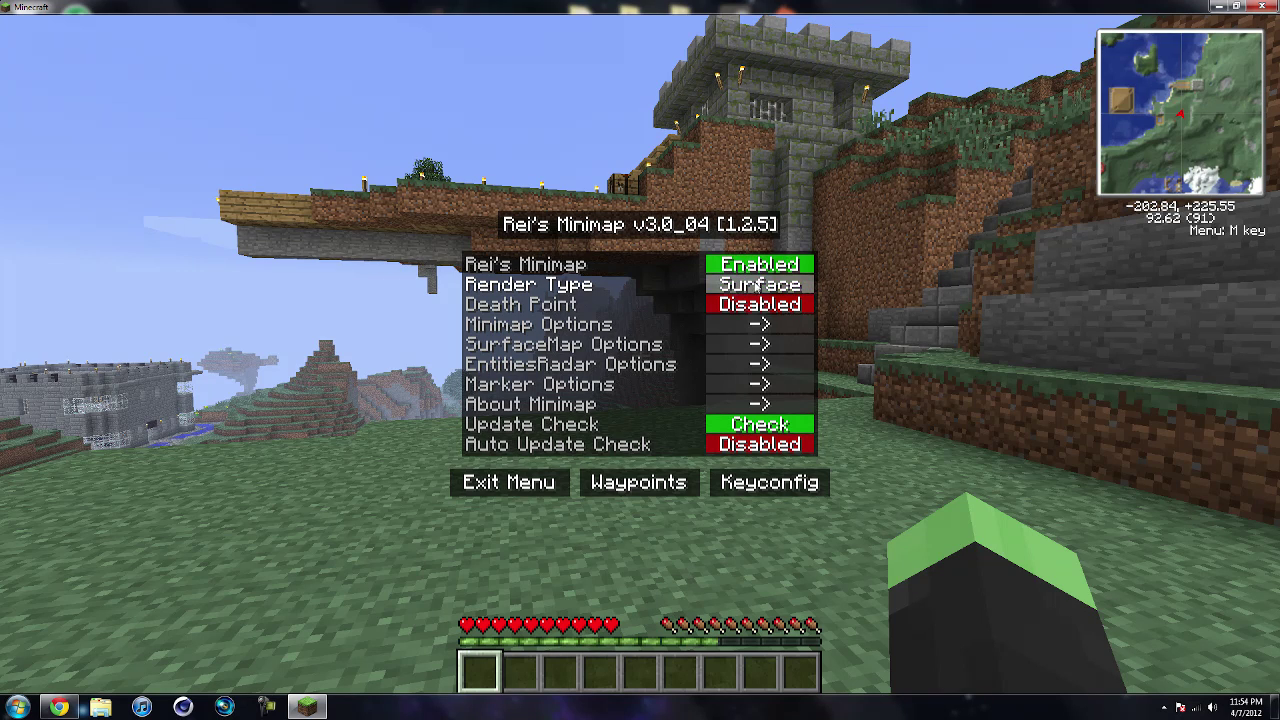
click(758, 285)
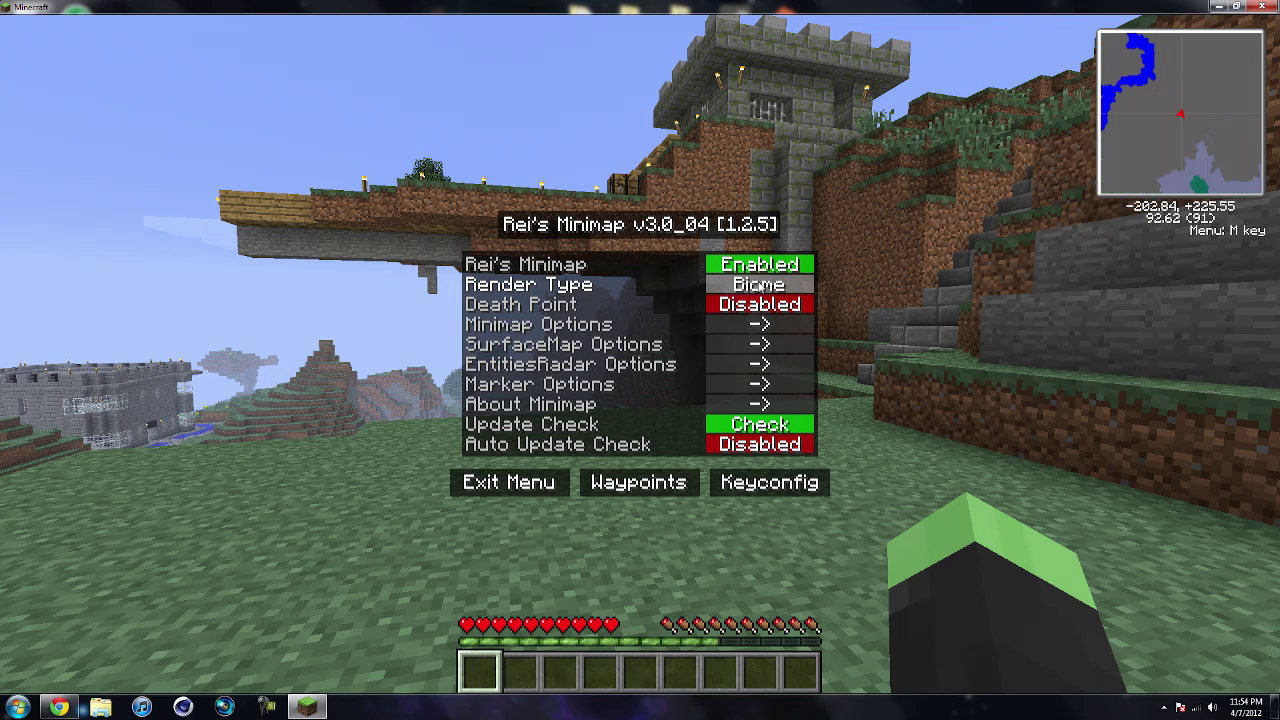
click(760, 287)
click(764, 287)
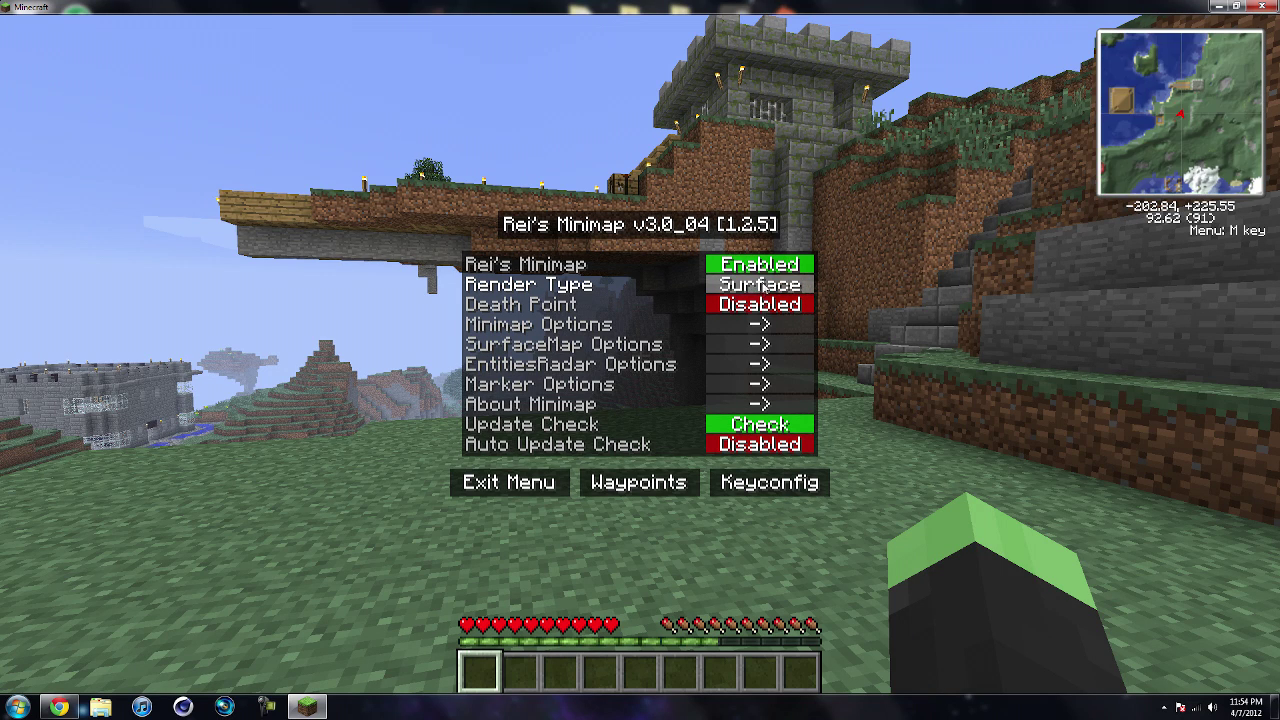
- Turn Death Point on and back off, then go to the Minimap Options page
click(762, 306)
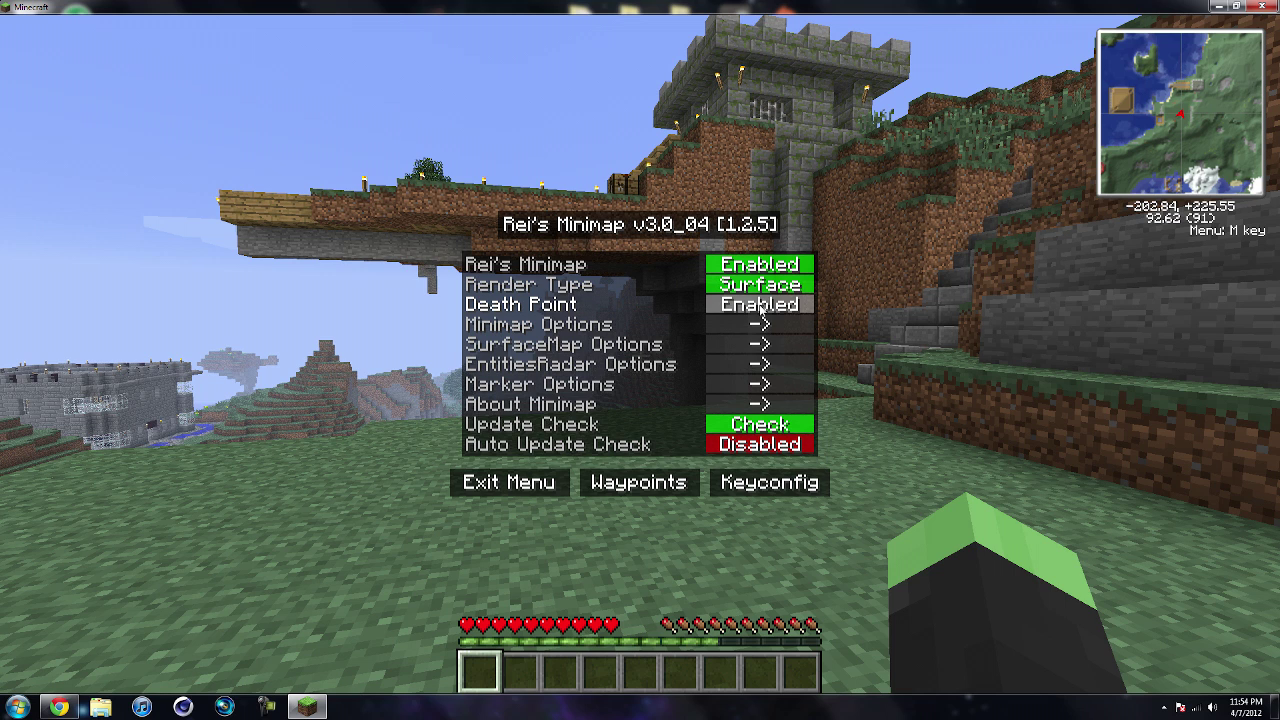
click(762, 304)
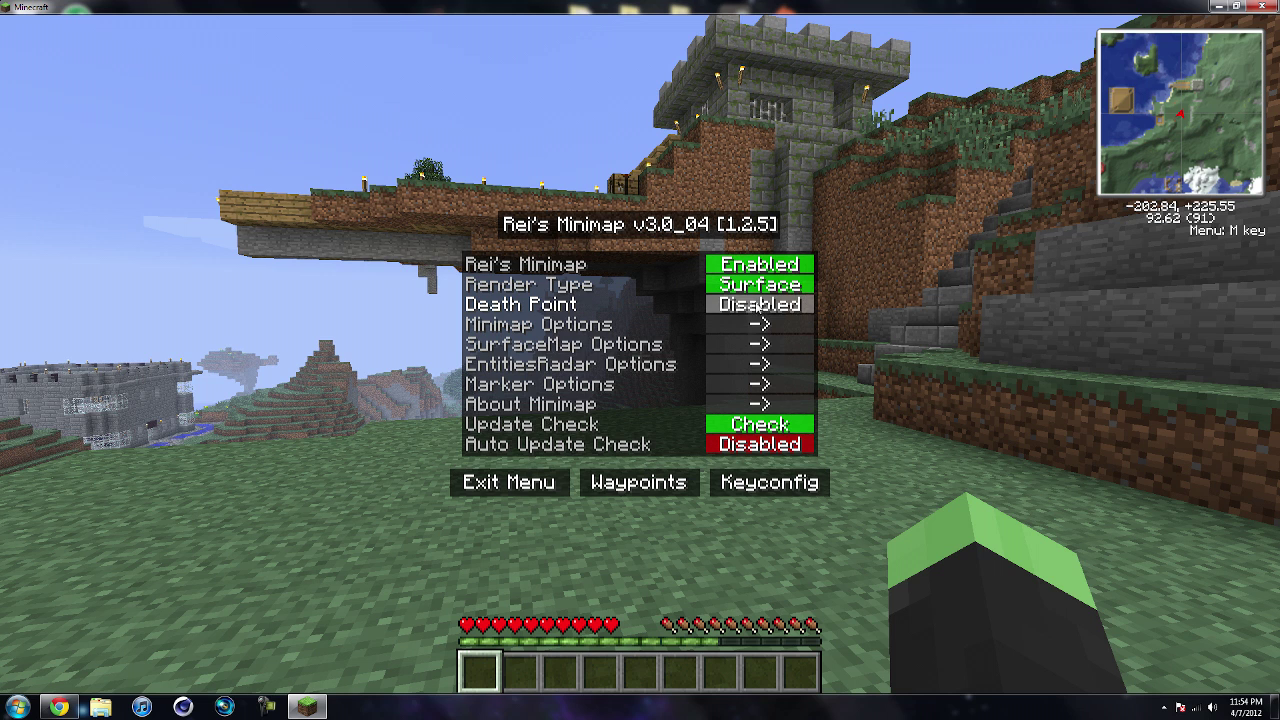
click(723, 324)
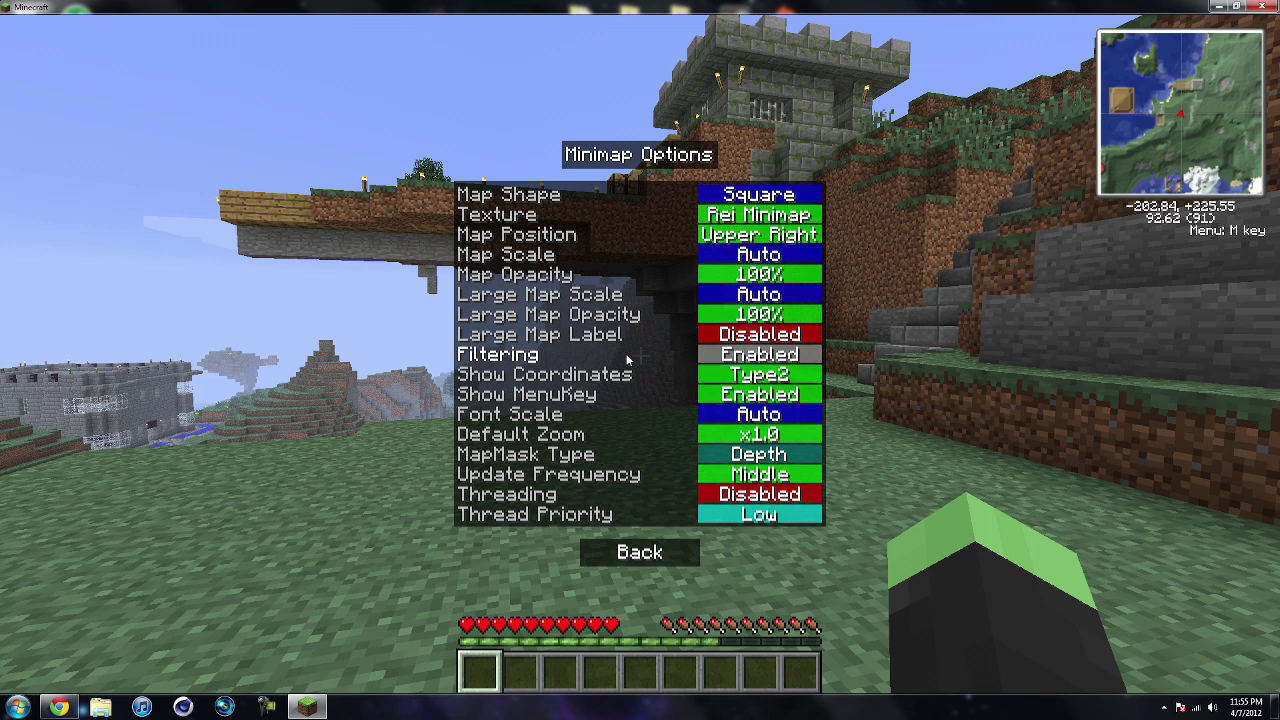
- Look through SurfaceMap Options, then set Entities Radar to Enabled in EntitiesRadar Options
click(636, 555)
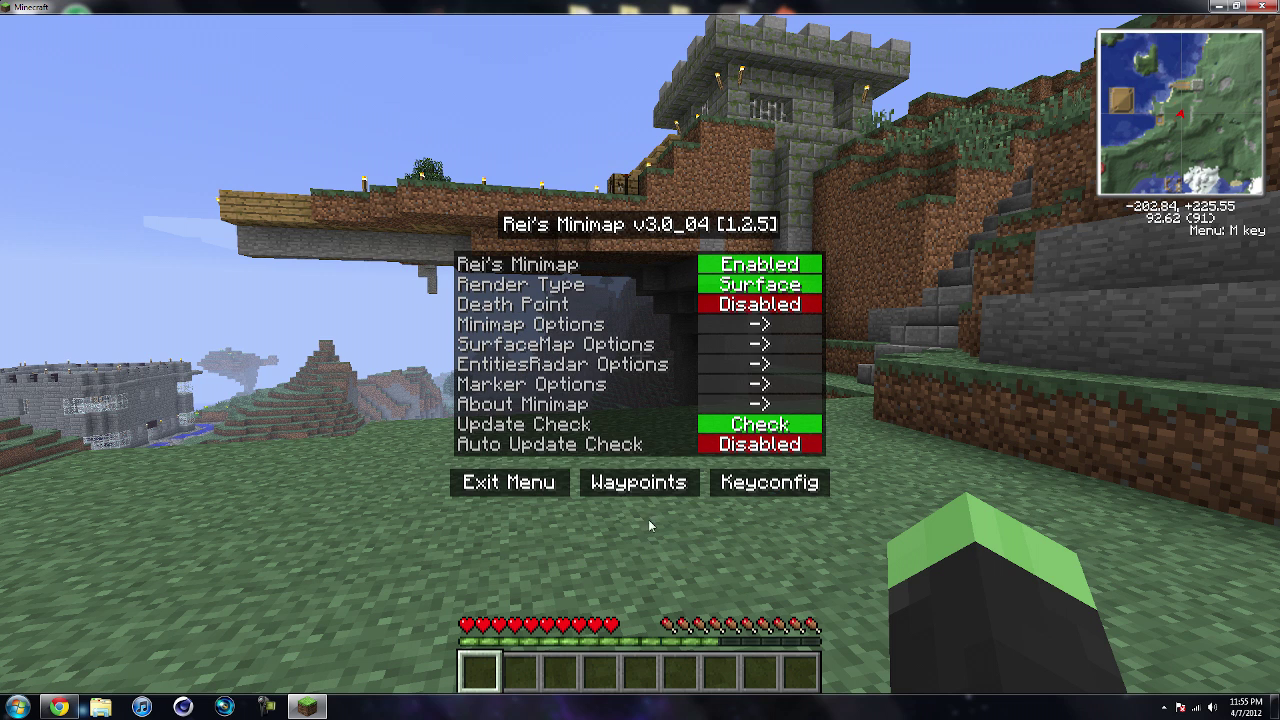
click(750, 343)
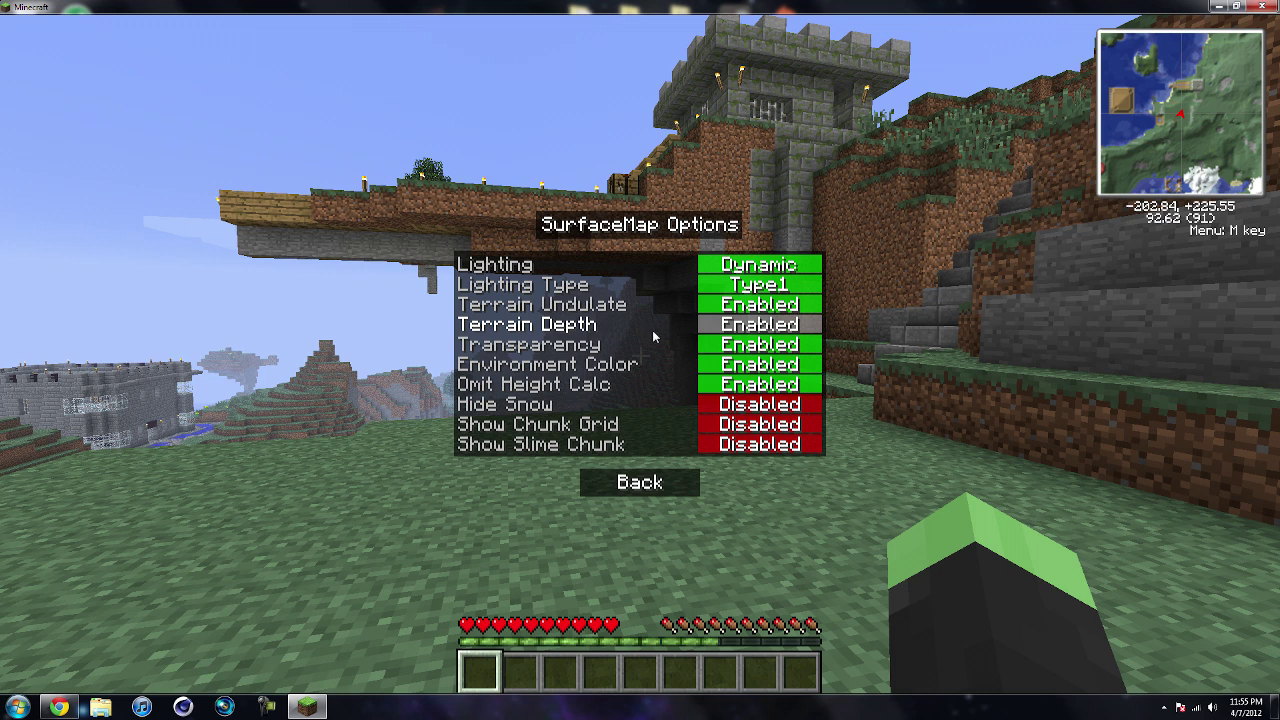
click(640, 482)
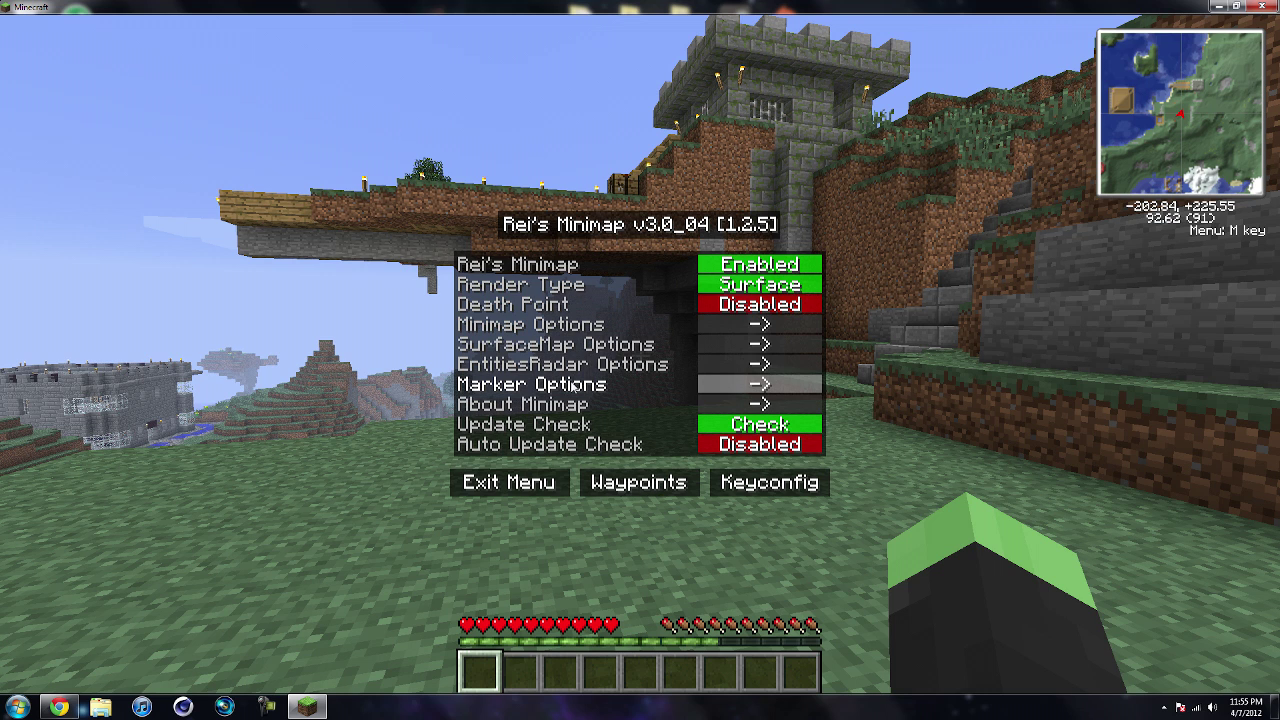
click(600, 365)
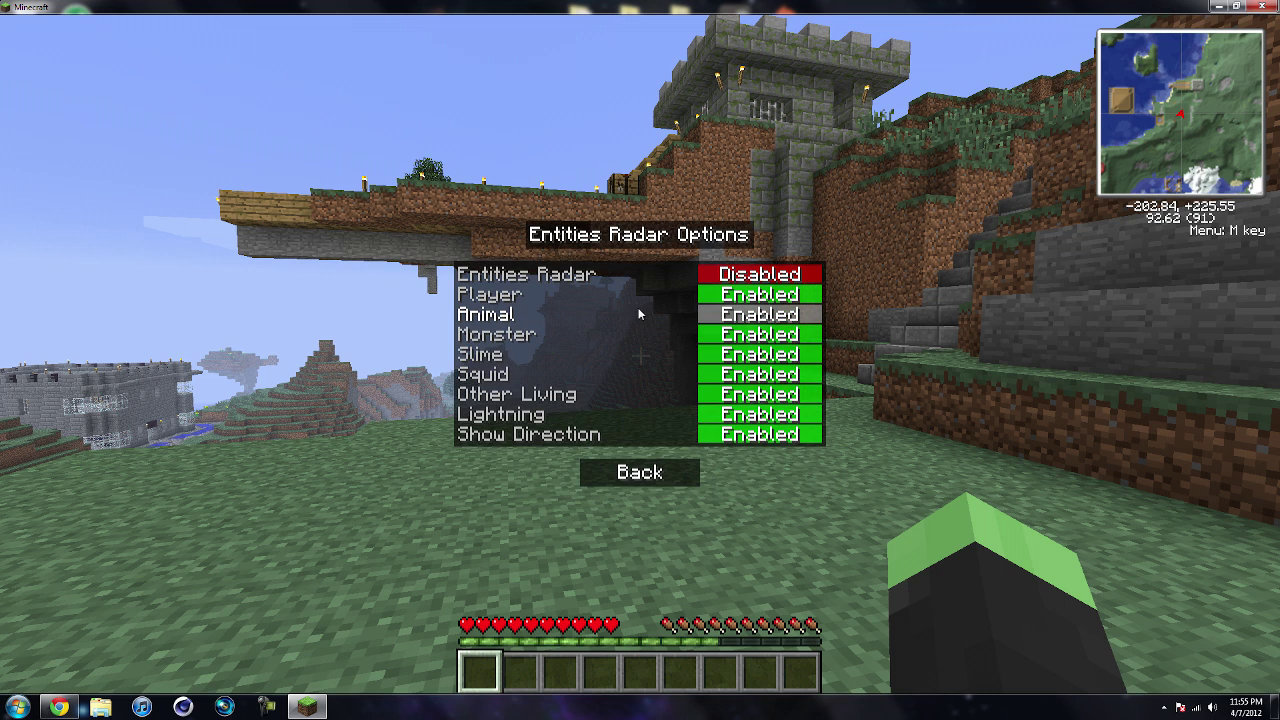
click(749, 276)
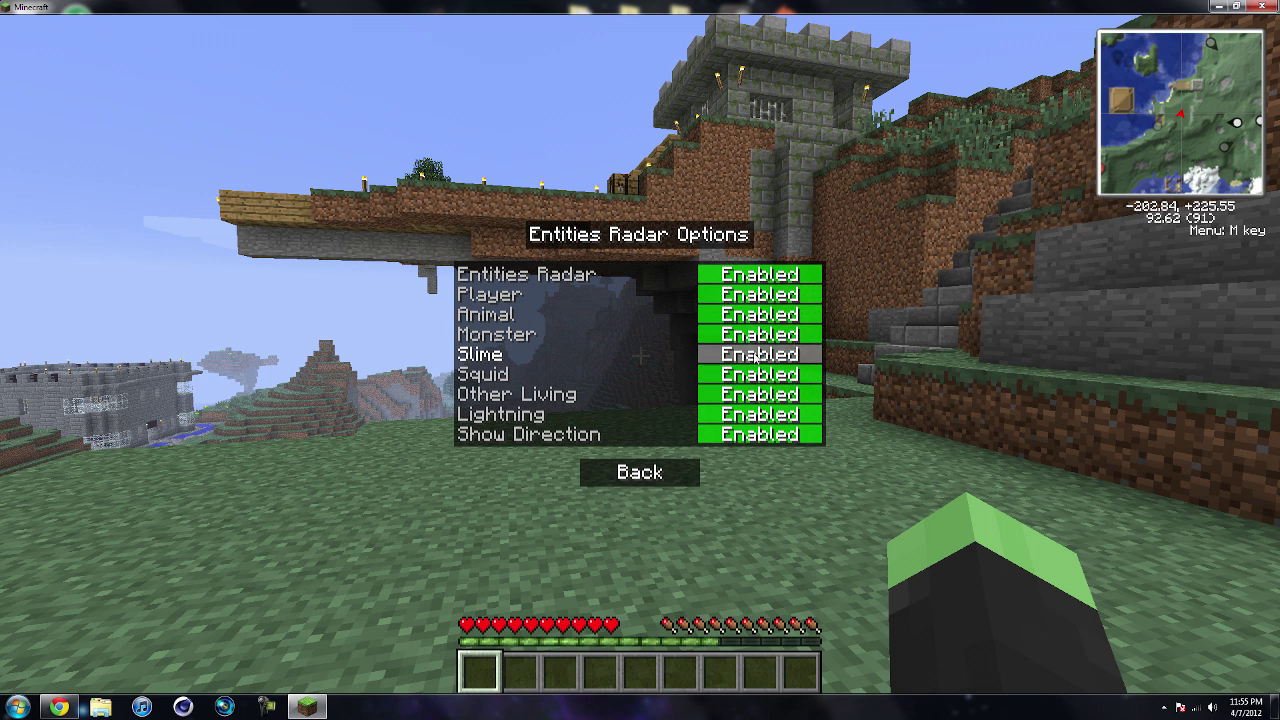
click(650, 473)
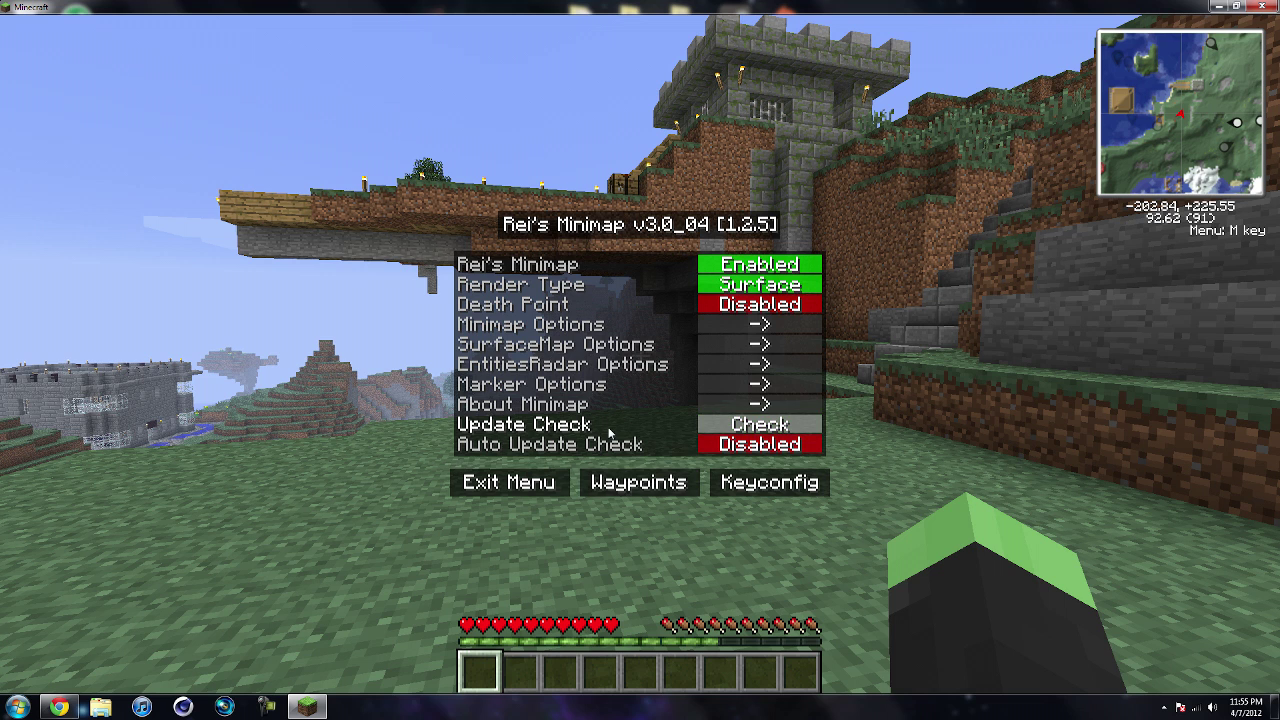
- View the About Minimap page, then go to the Waypoints [Overworld] list
click(725, 404)
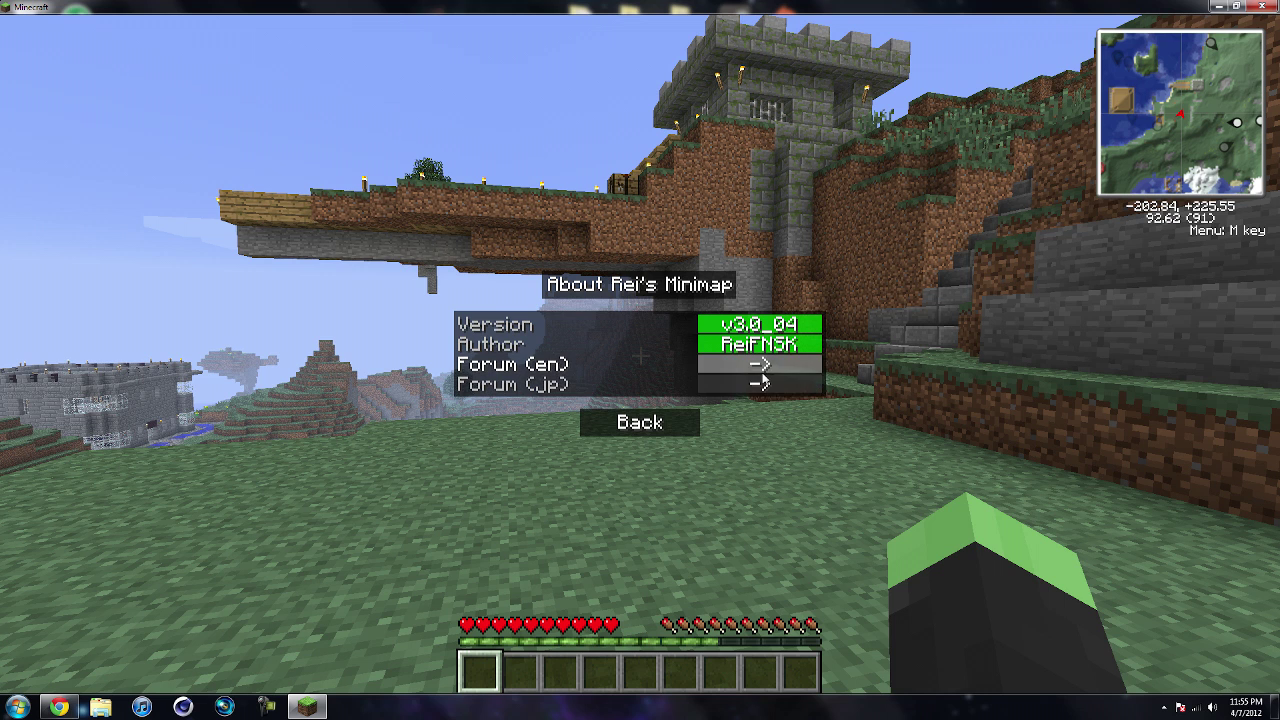
click(666, 424)
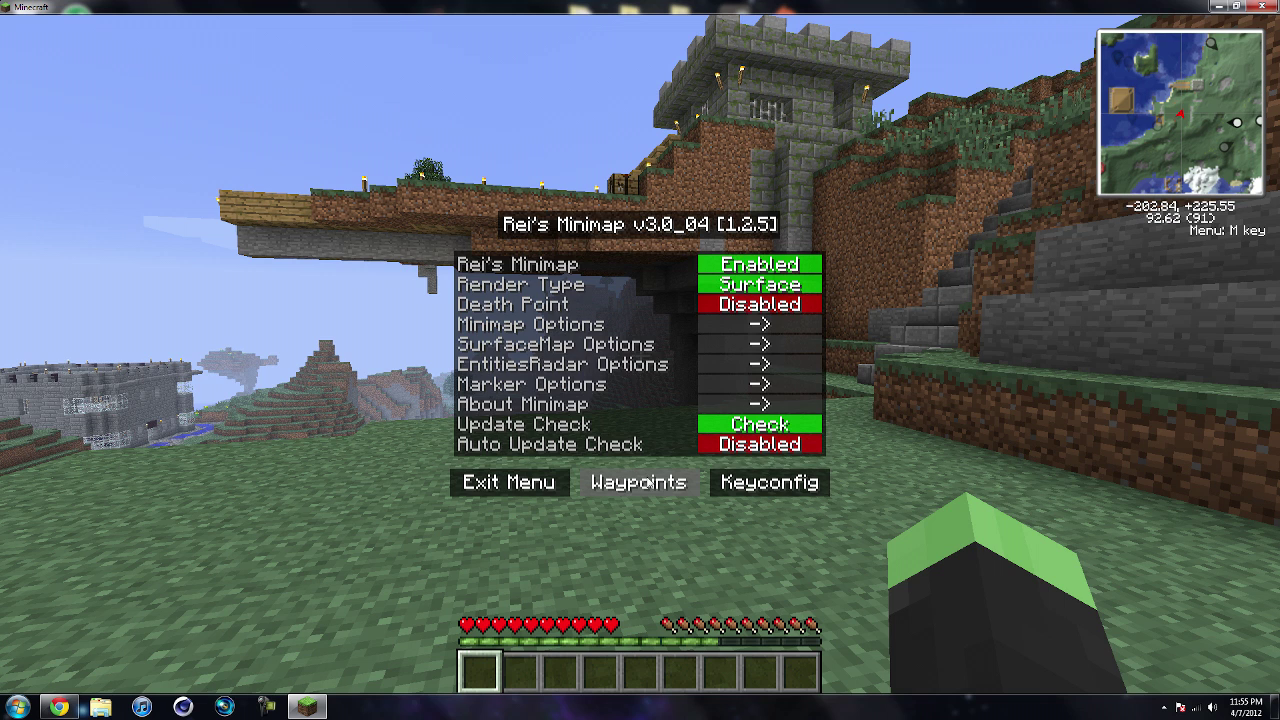
click(653, 482)
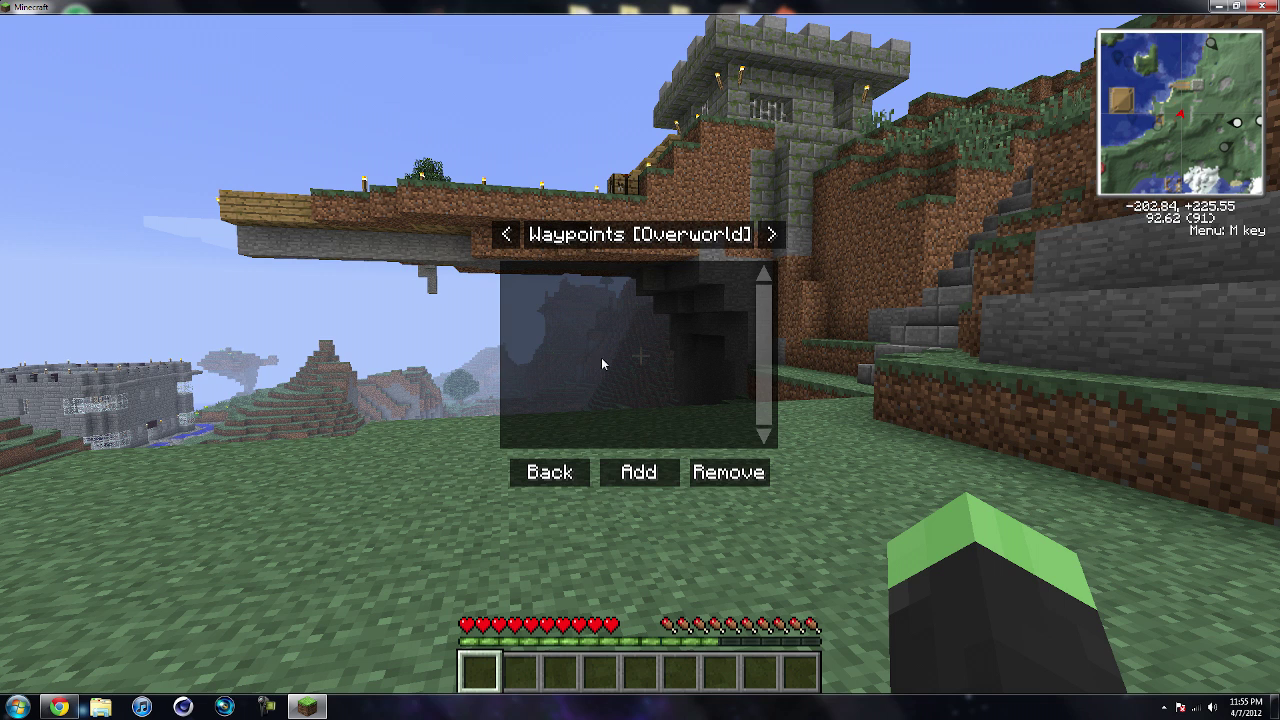
- Add a purple waypoint named 'gfhgtr' at -203, 92, 225, then exit the minimap menu
click(628, 472)
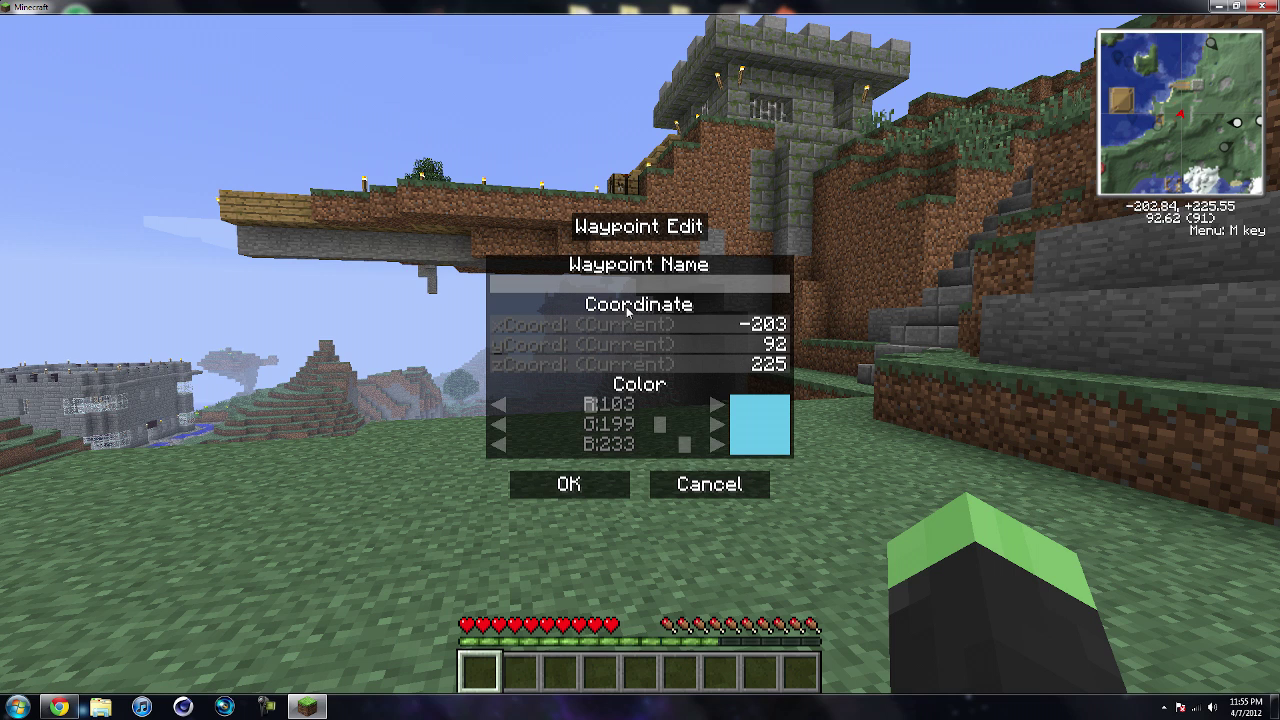
text(gfhgtr)
click(718, 405)
drag(592, 404, 541, 424)
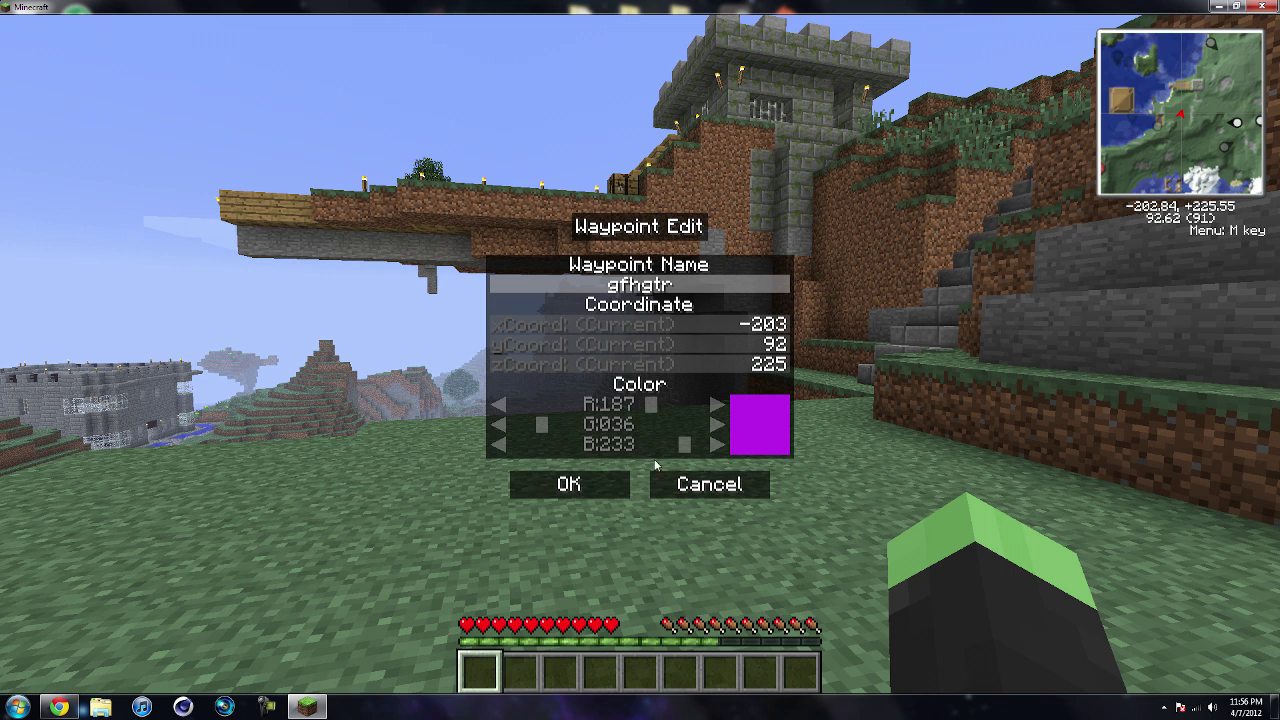
click(569, 485)
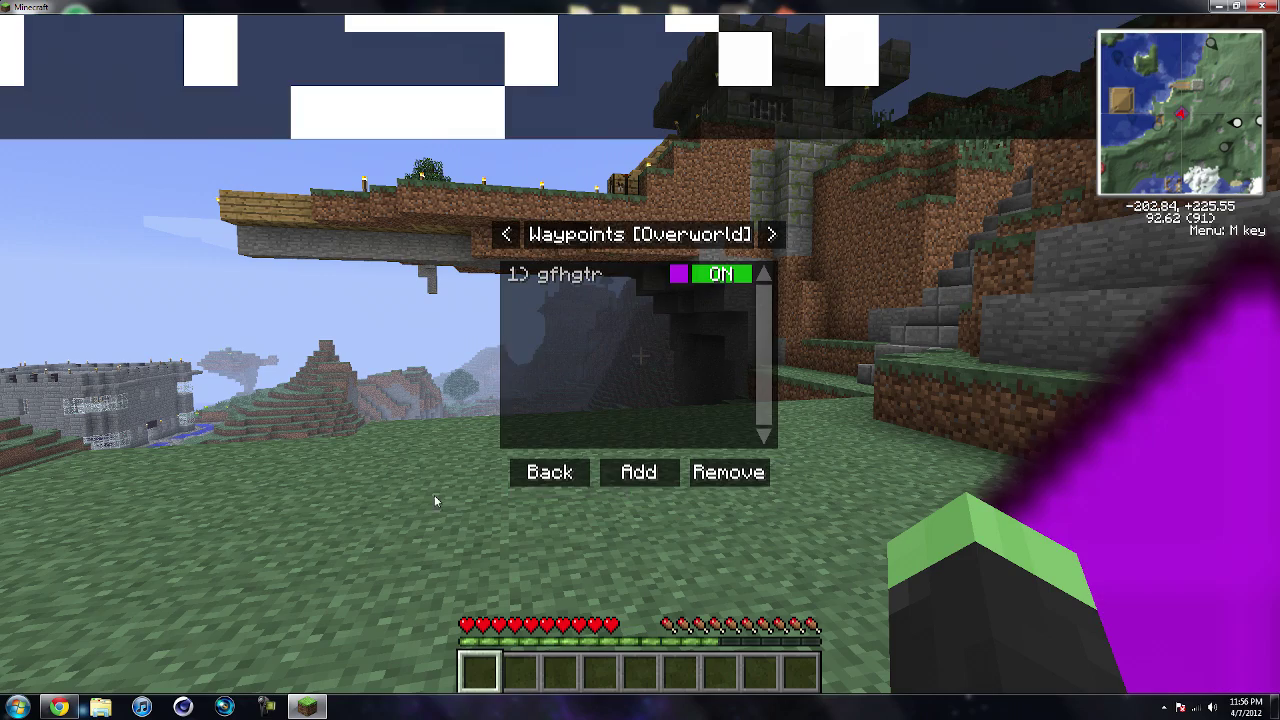
click(550, 472)
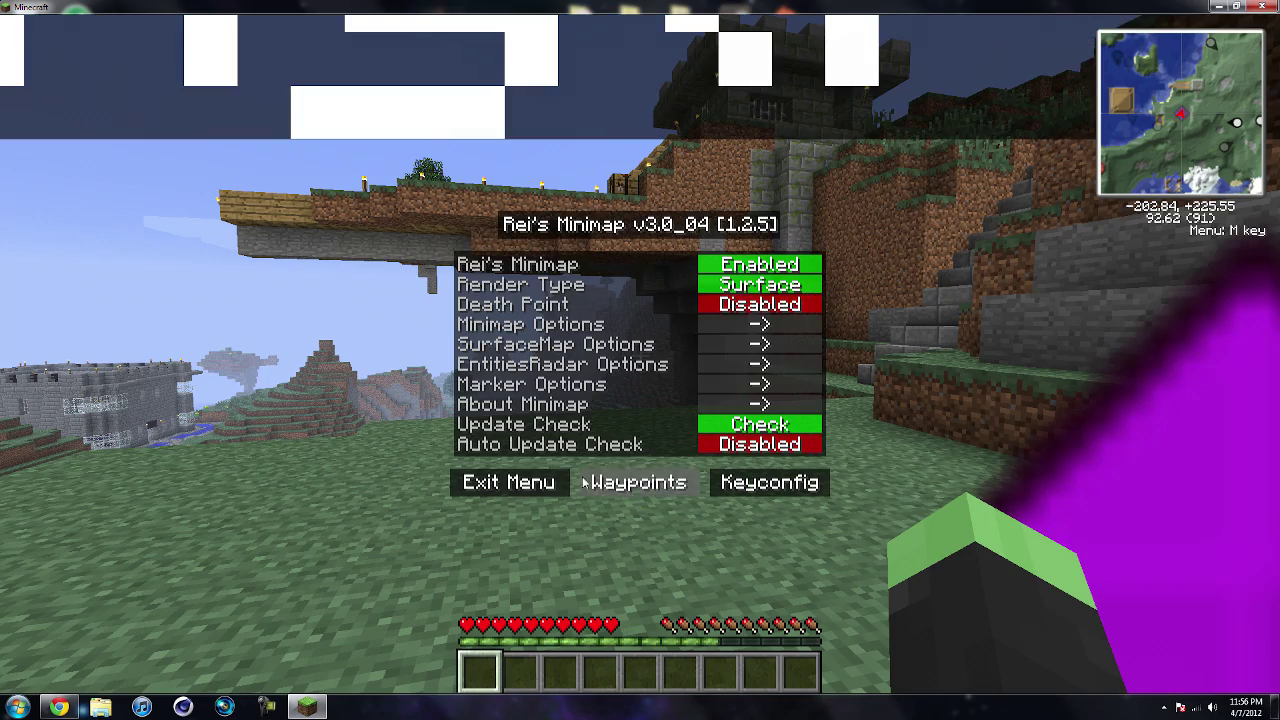
click(510, 481)
- Walk around the gfhgtr waypoint marker near the castle, check the inventory, and reopen the minimap menu
key(s)
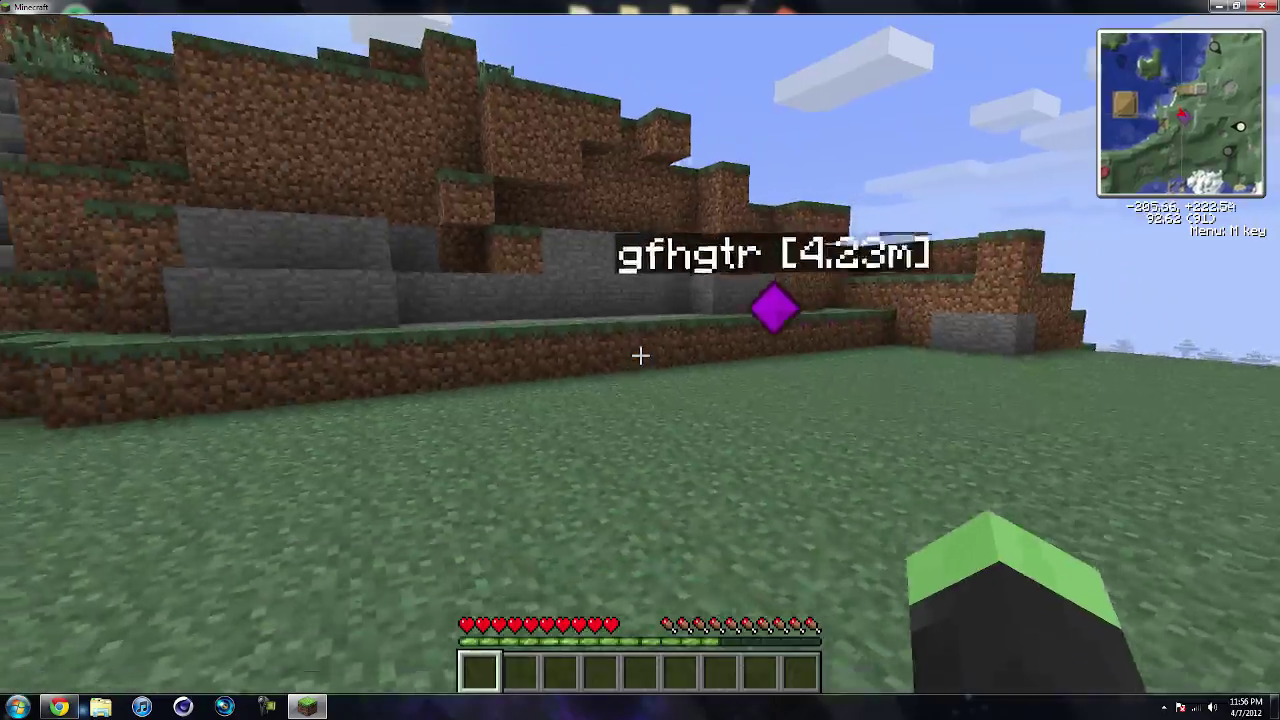
key(s)
key(w)
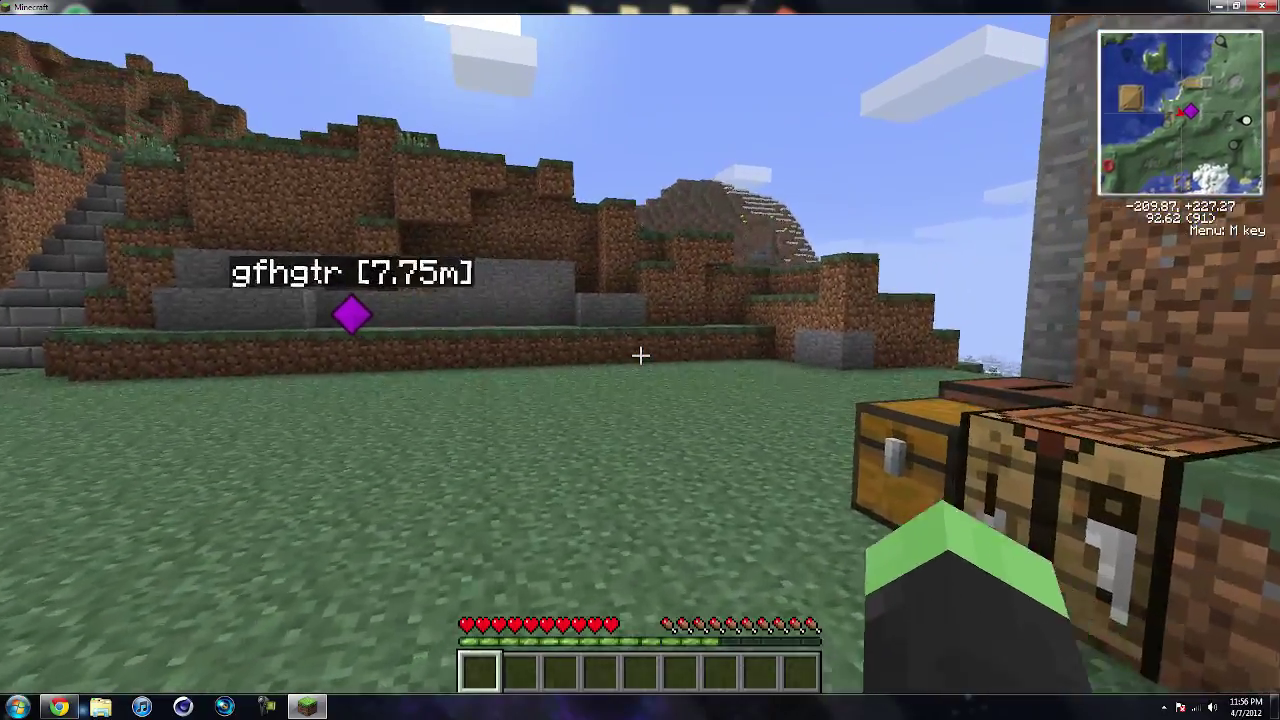
key(w)
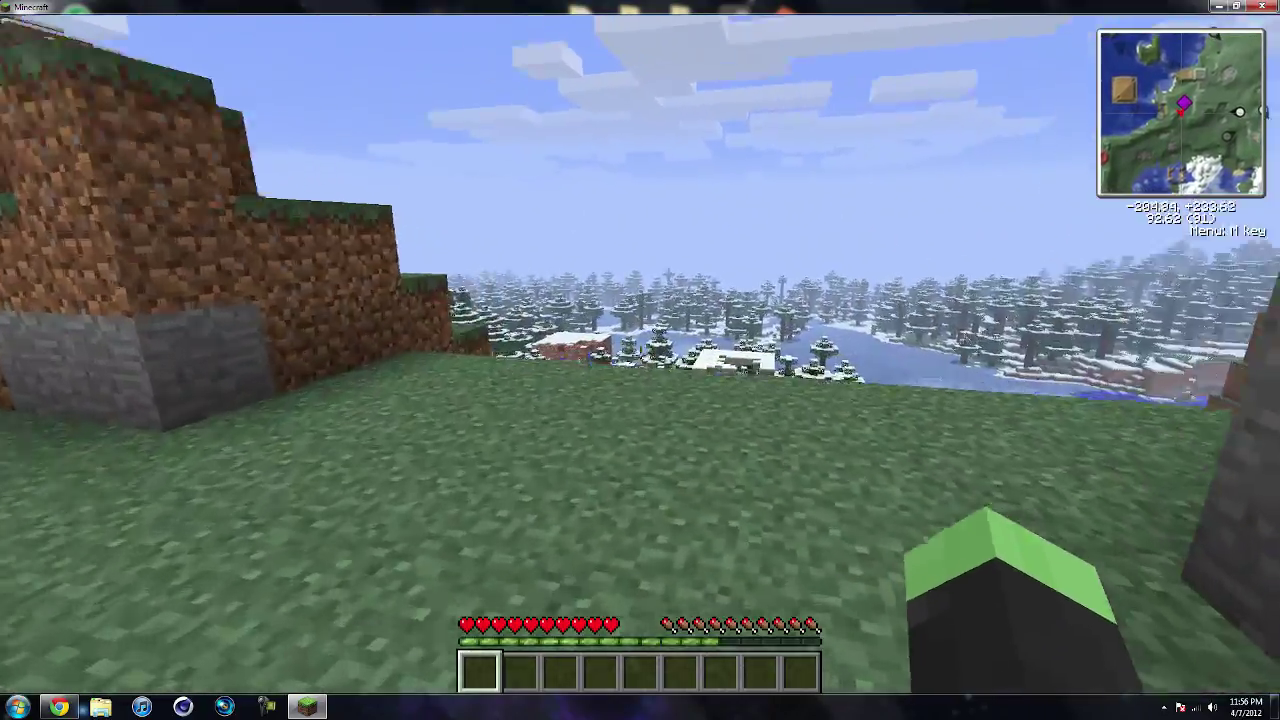
key(w)
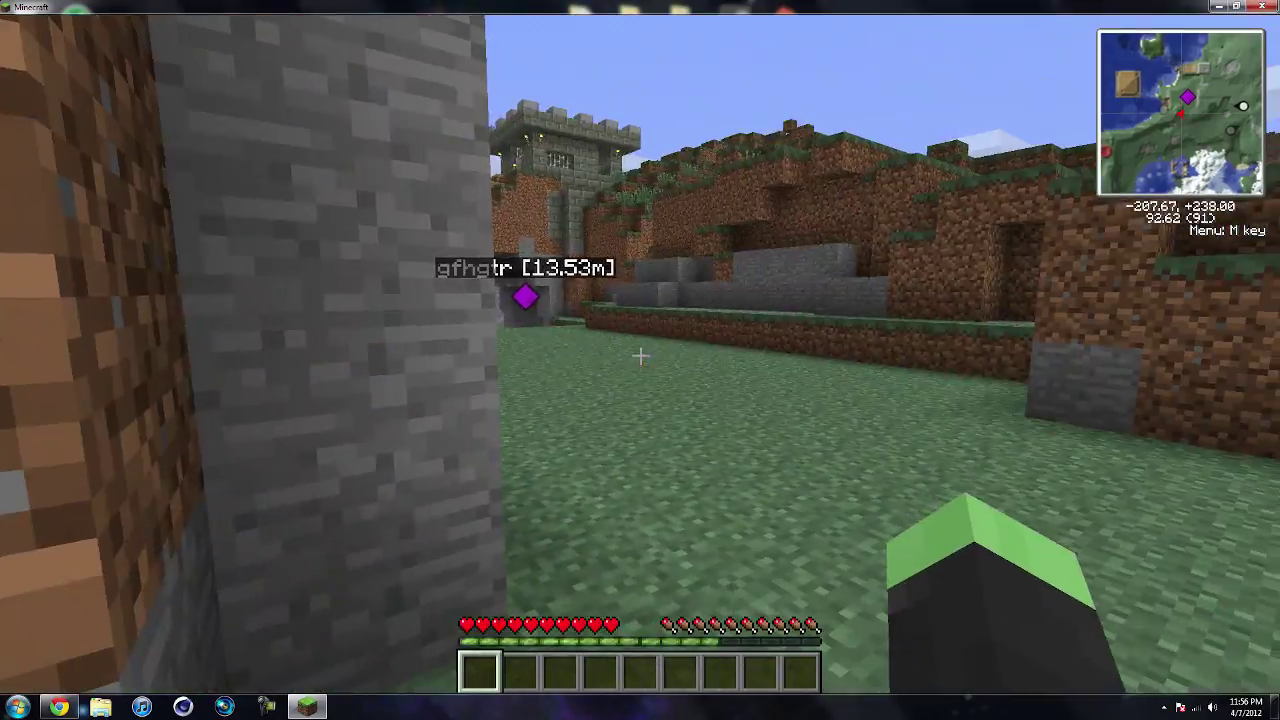
key(w)
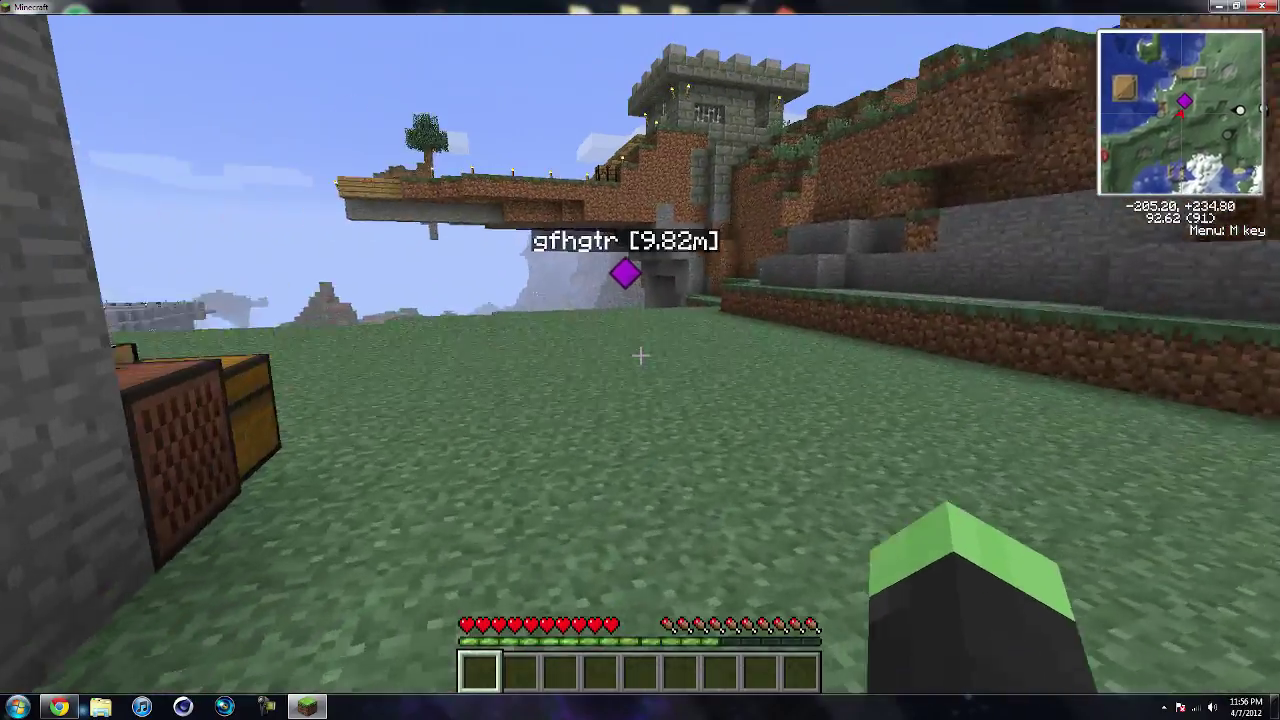
key(w)
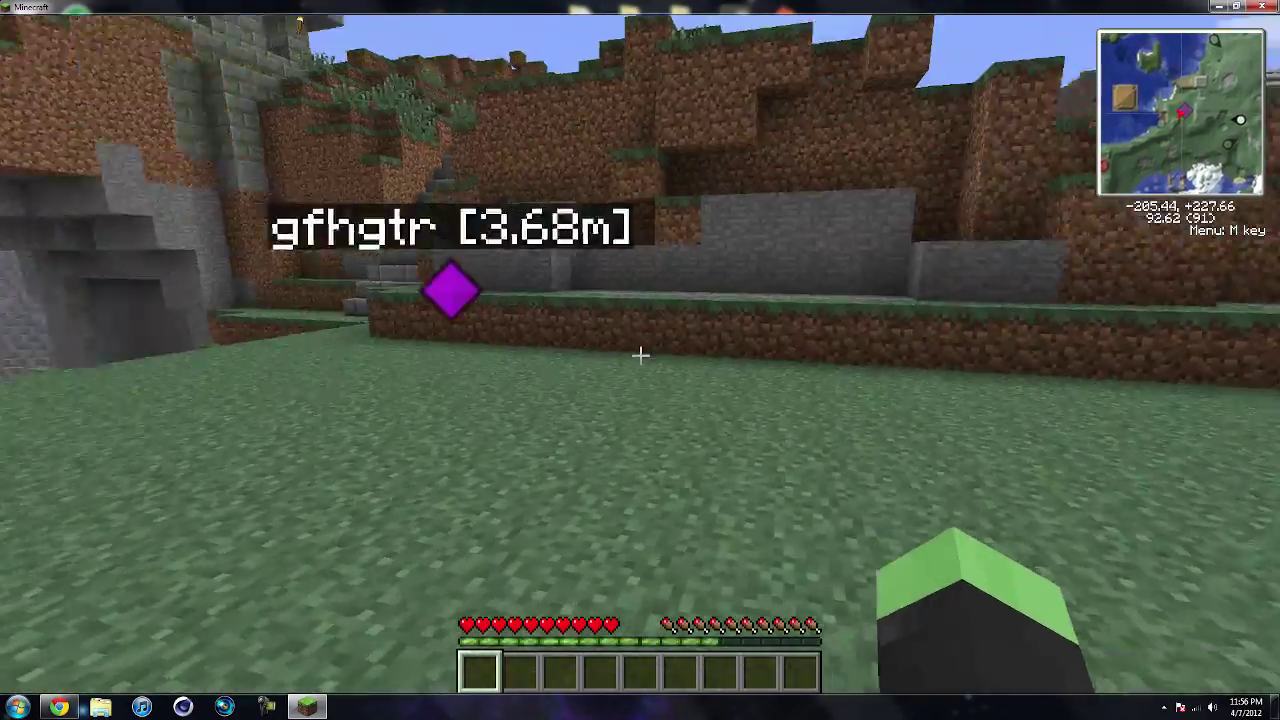
key(s)
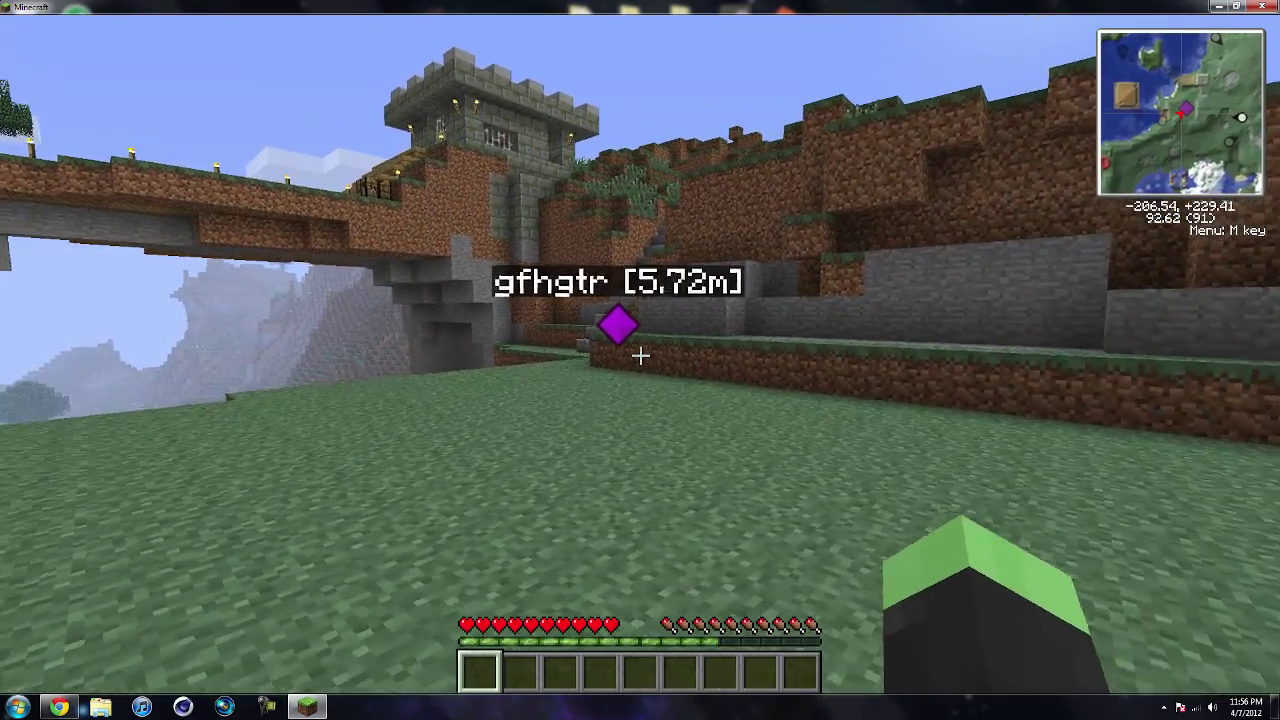
key(e)
key(e)
key(m)
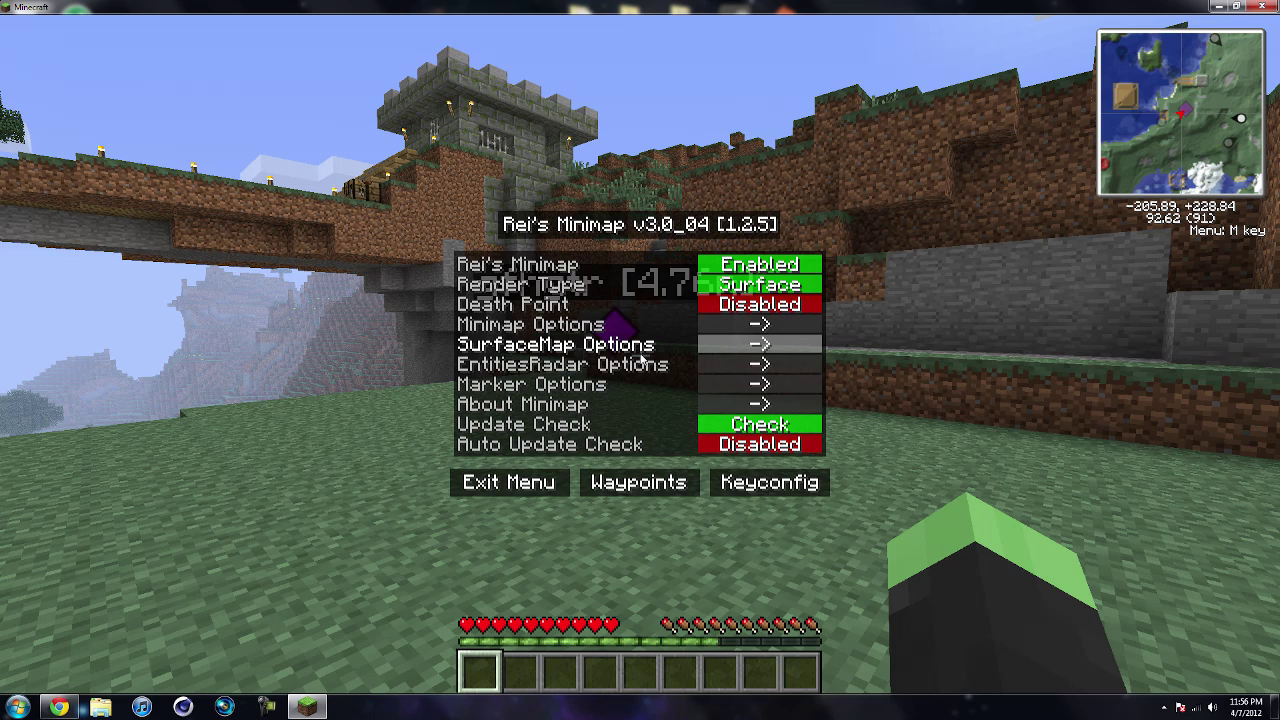
- In Keyconfig, bind Toggle Enable to the T key and save the configuration
click(768, 488)
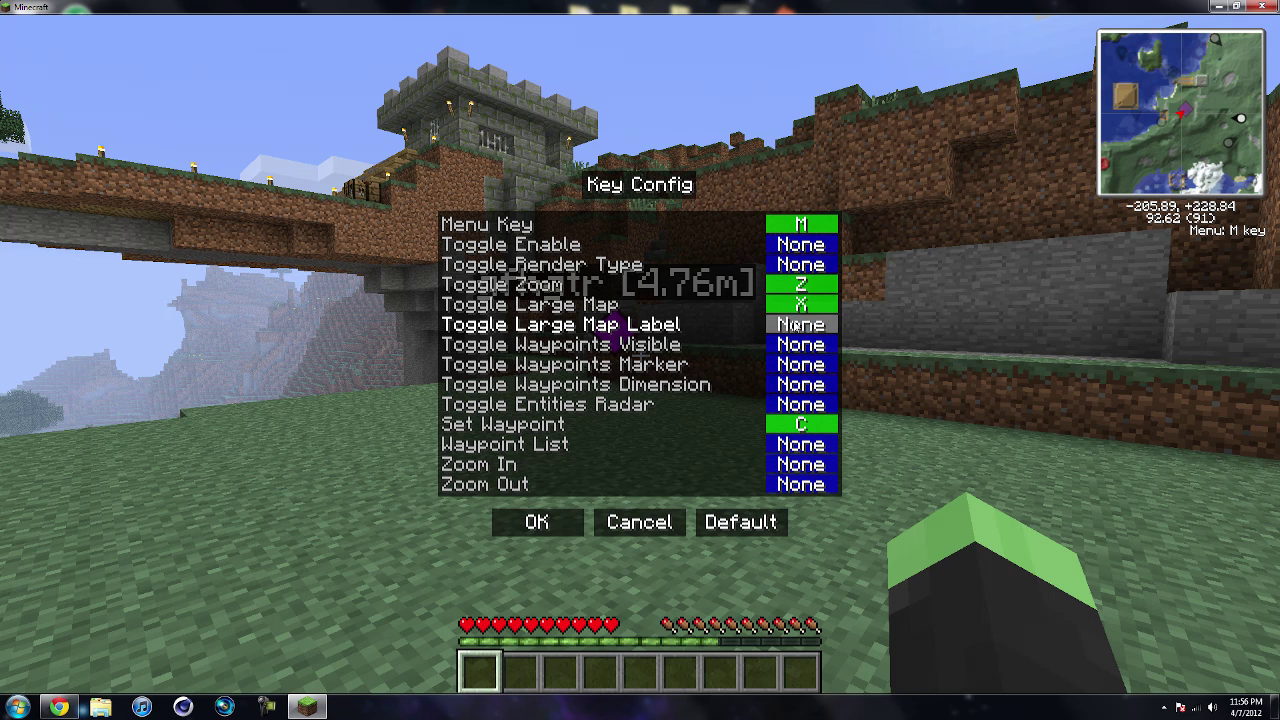
click(802, 250)
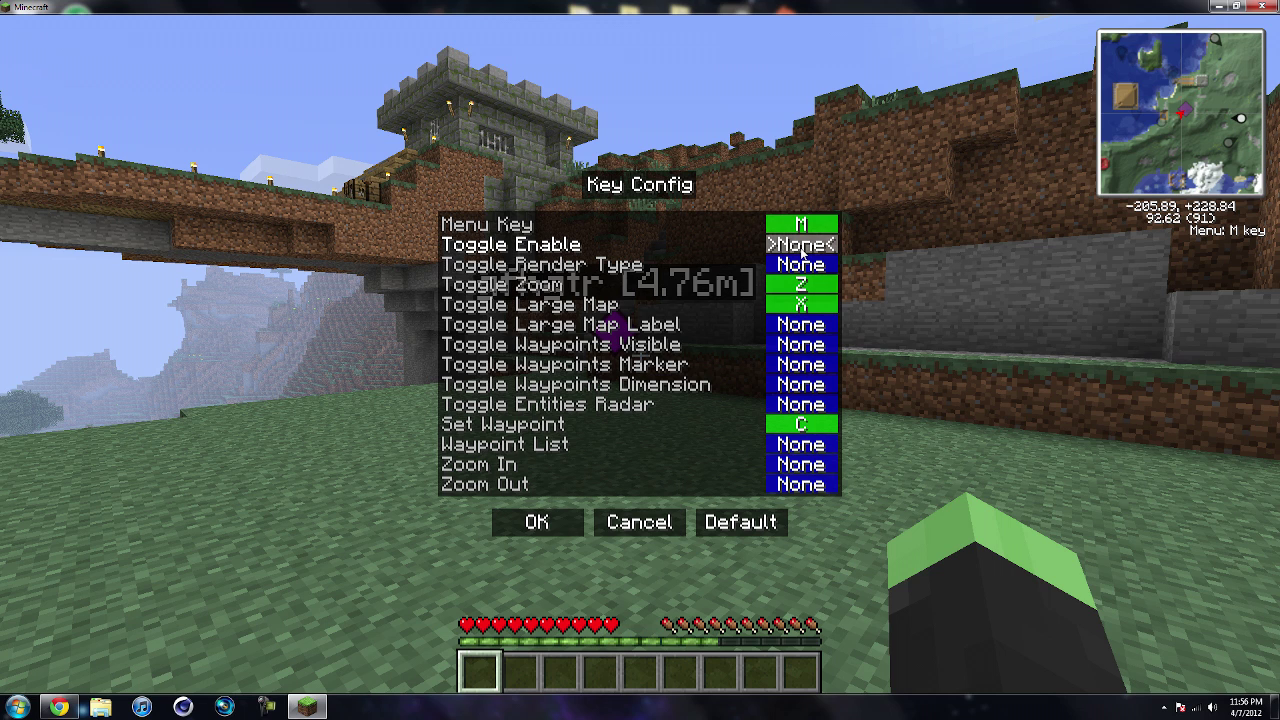
key(t)
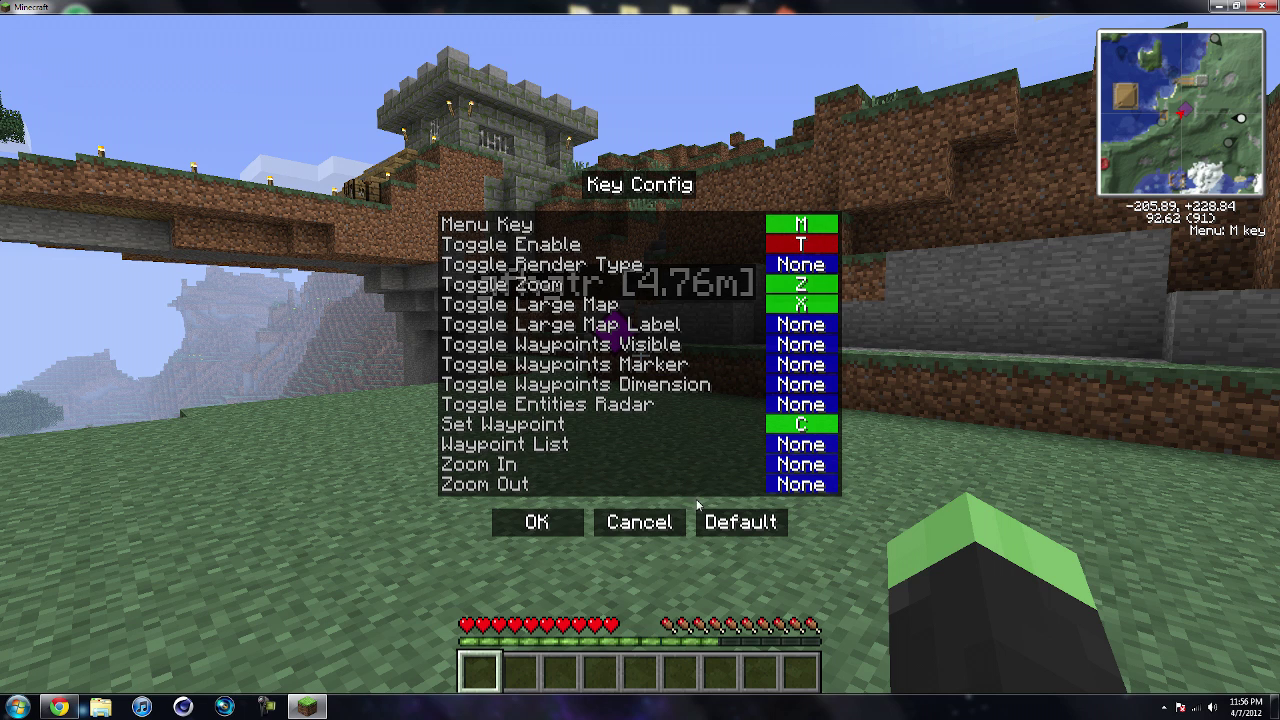
click(569, 525)
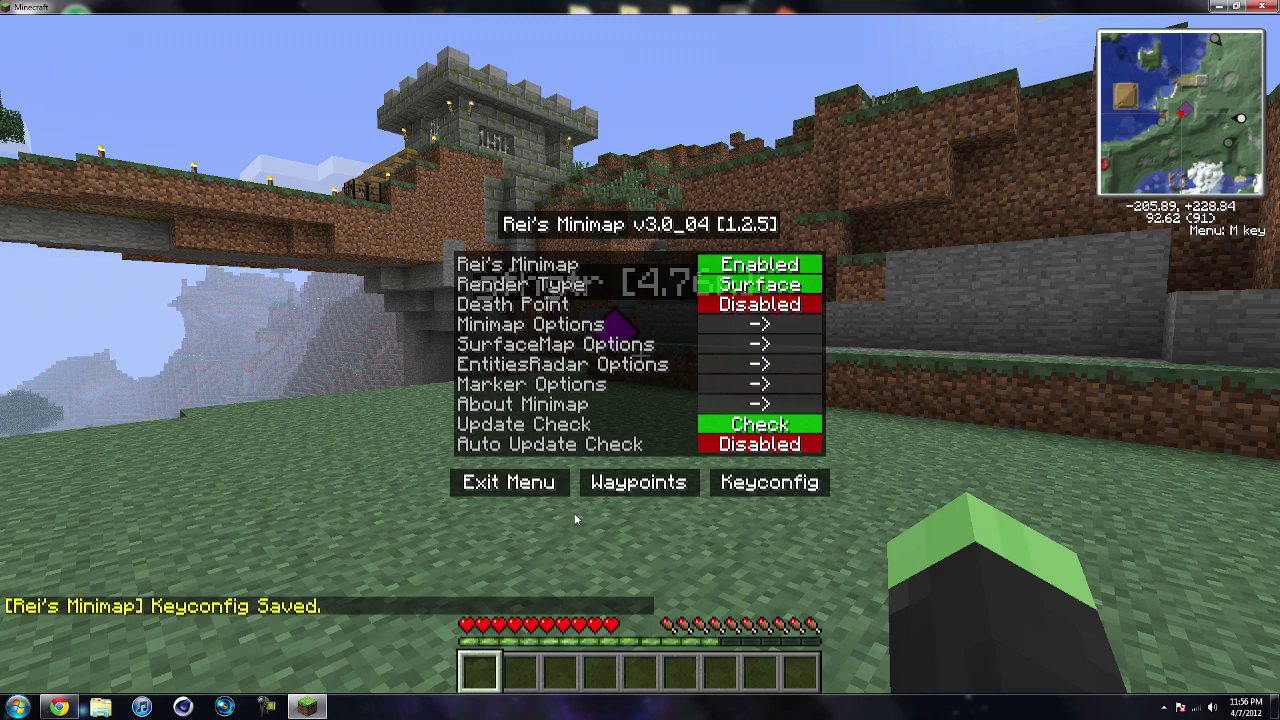
- Hide and restore the minimap with the new toggle key, then save and quit to title
click(510, 483)
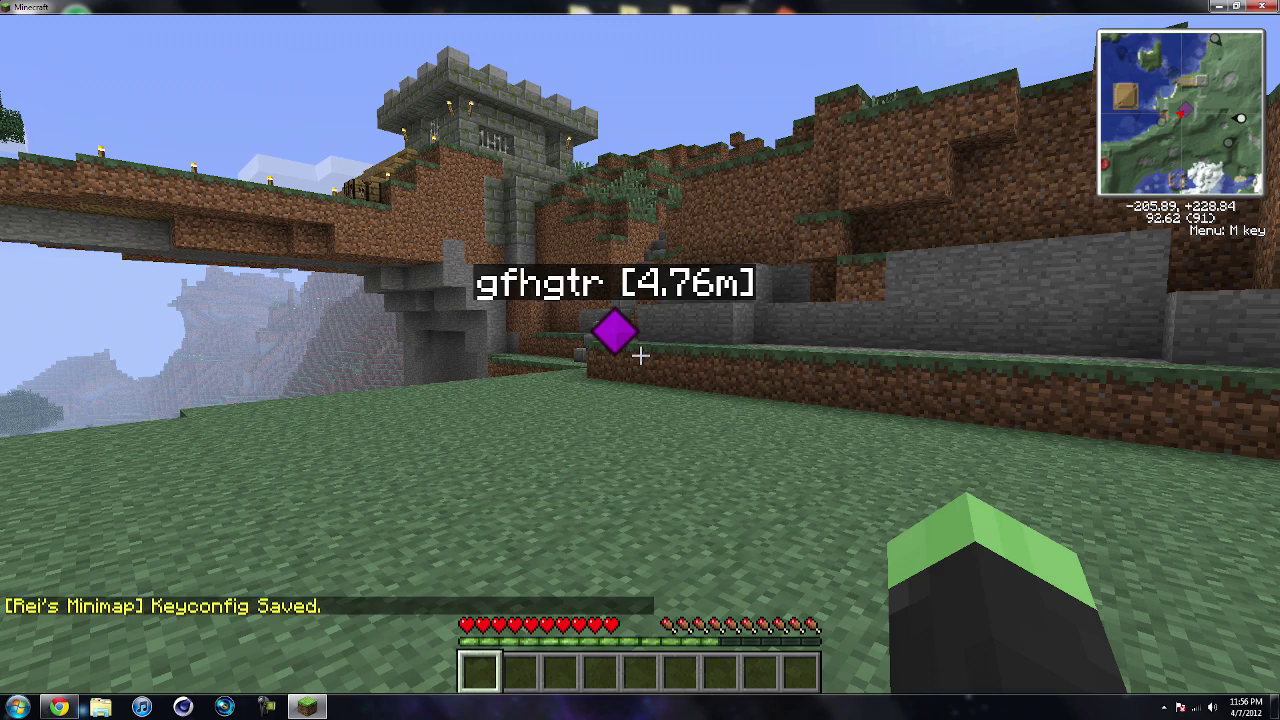
key(n)
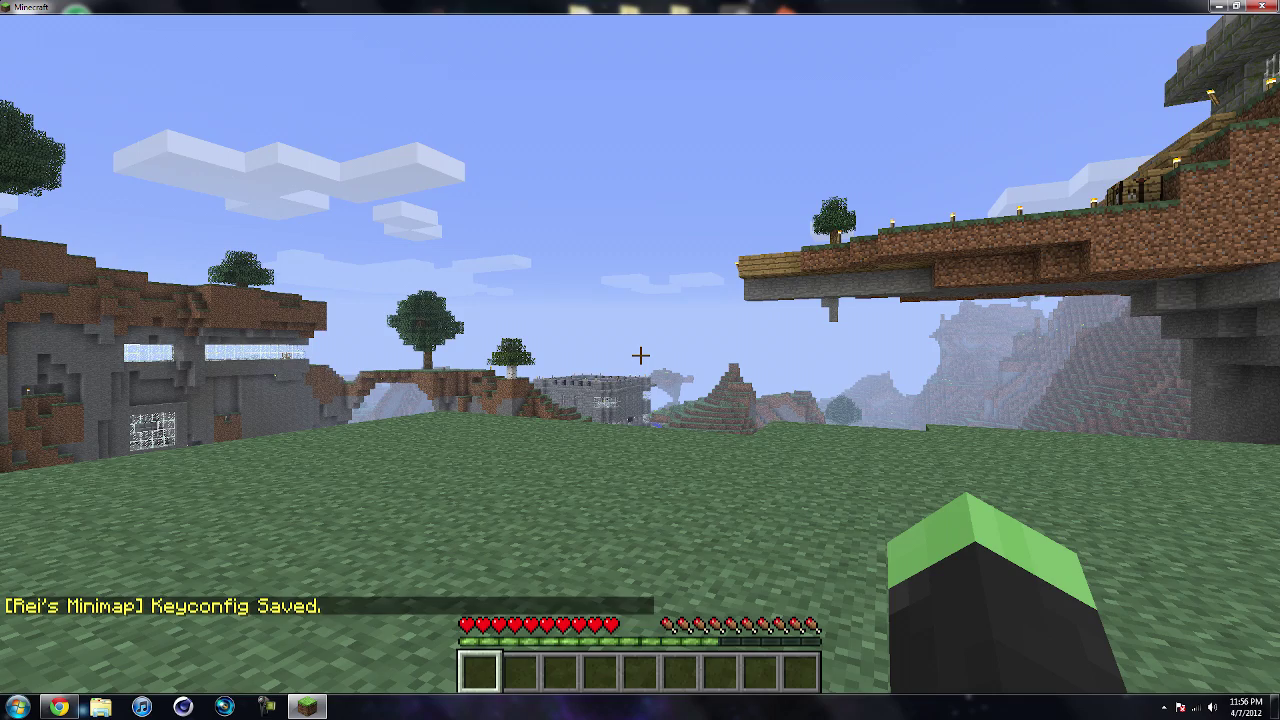
key(n)
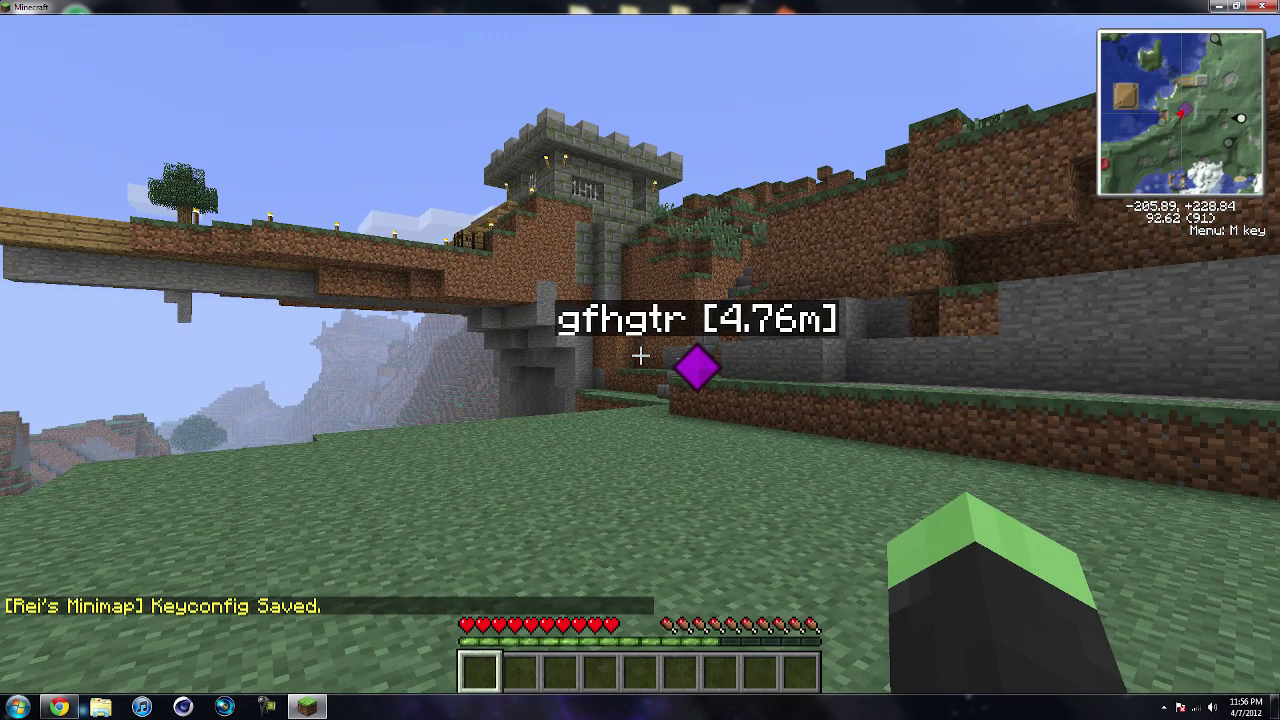
key(Escape)
click(674, 409)
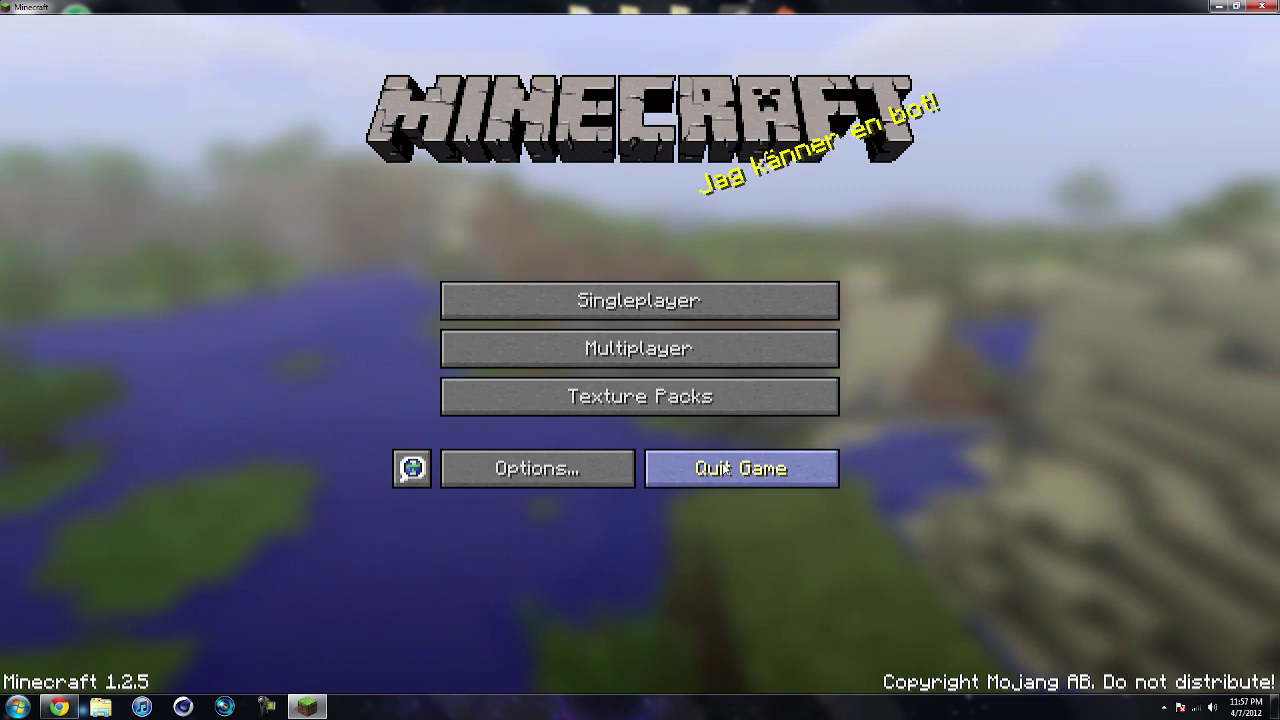
- Quit Minecraft from the title screen back to the Windows desktop
click(726, 470)
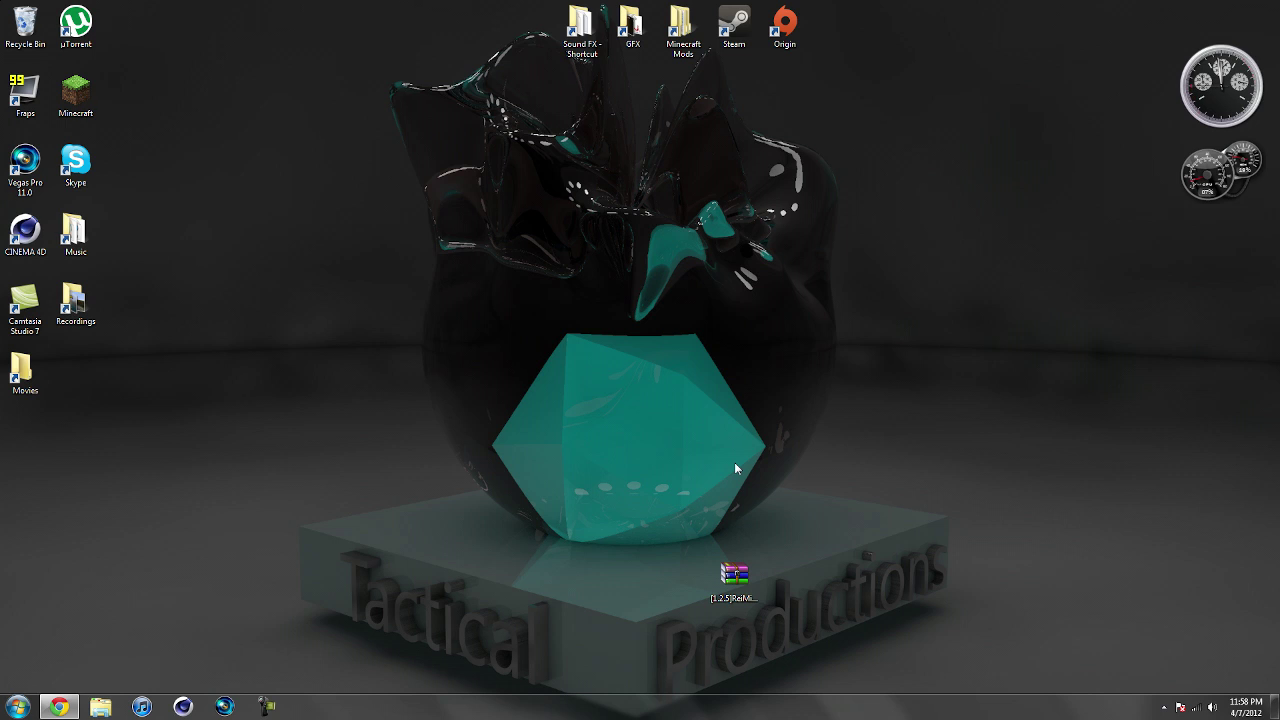
- In the Rei's Minimap forum topic, follow the 1.2.5 Download (adfly) link and skip the ad
click(59, 707)
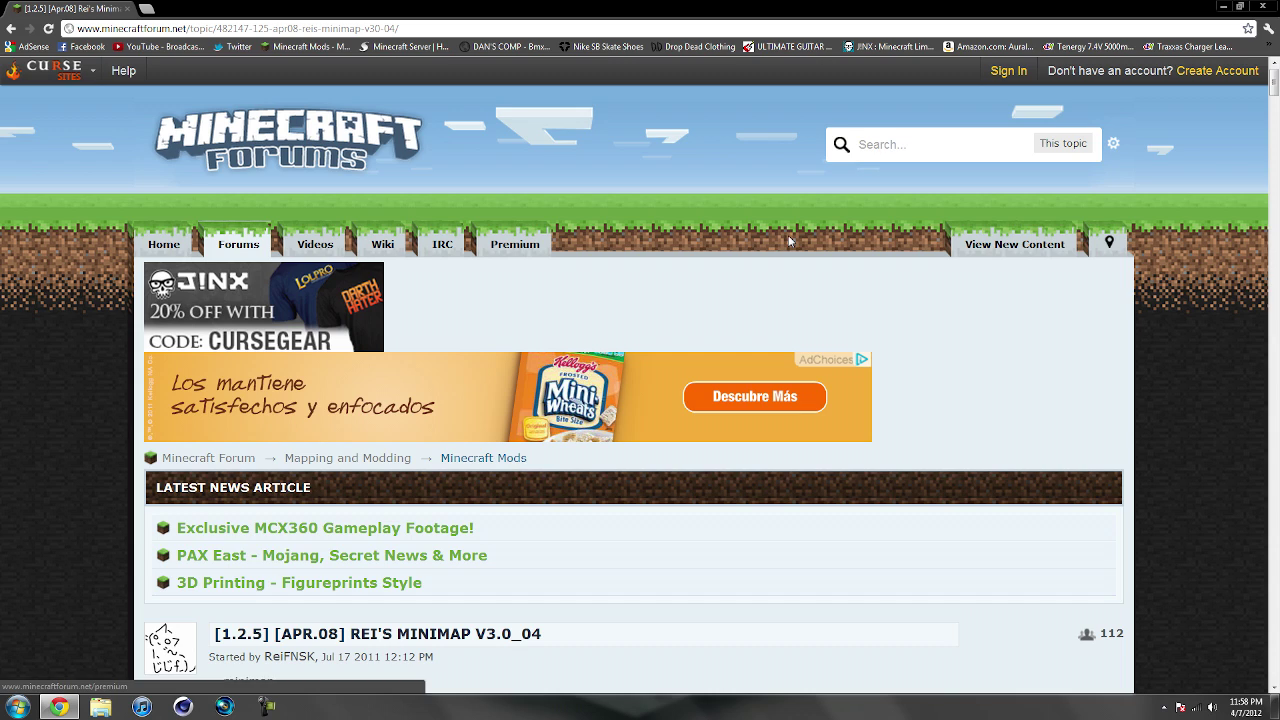
scroll(660, 244, down, 6)
scroll(660, 244, down, 4)
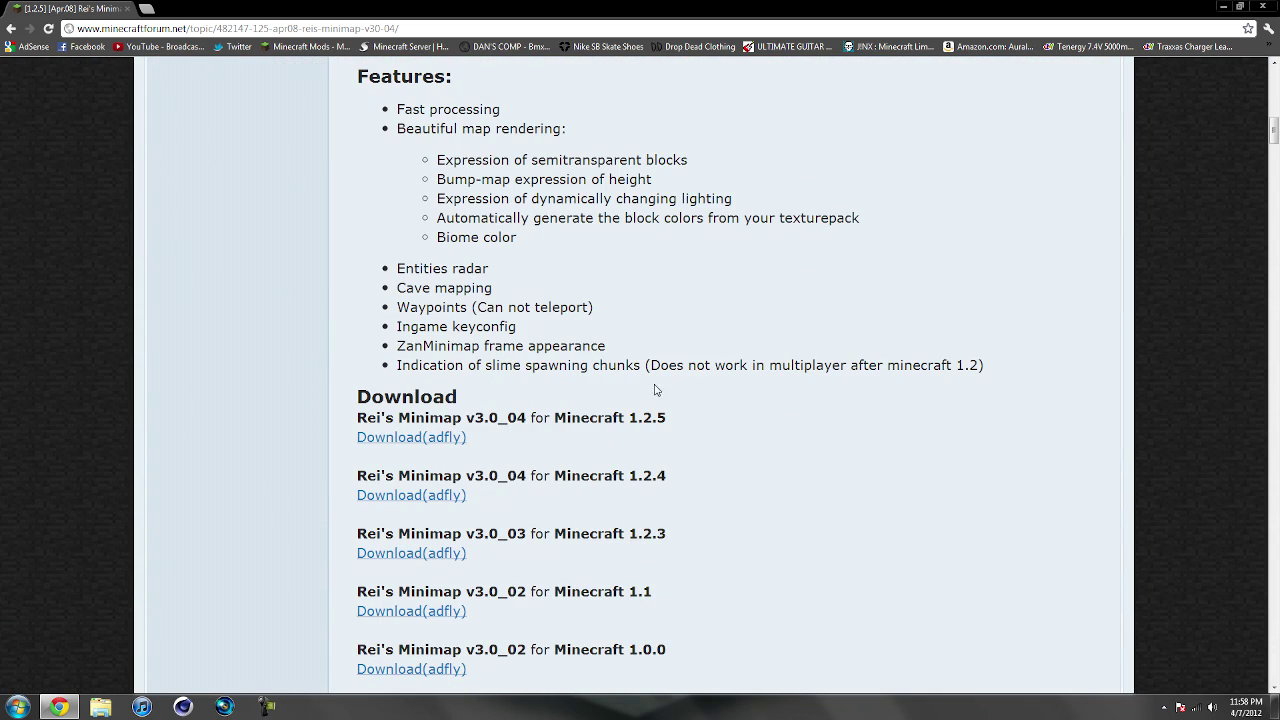
click(406, 440)
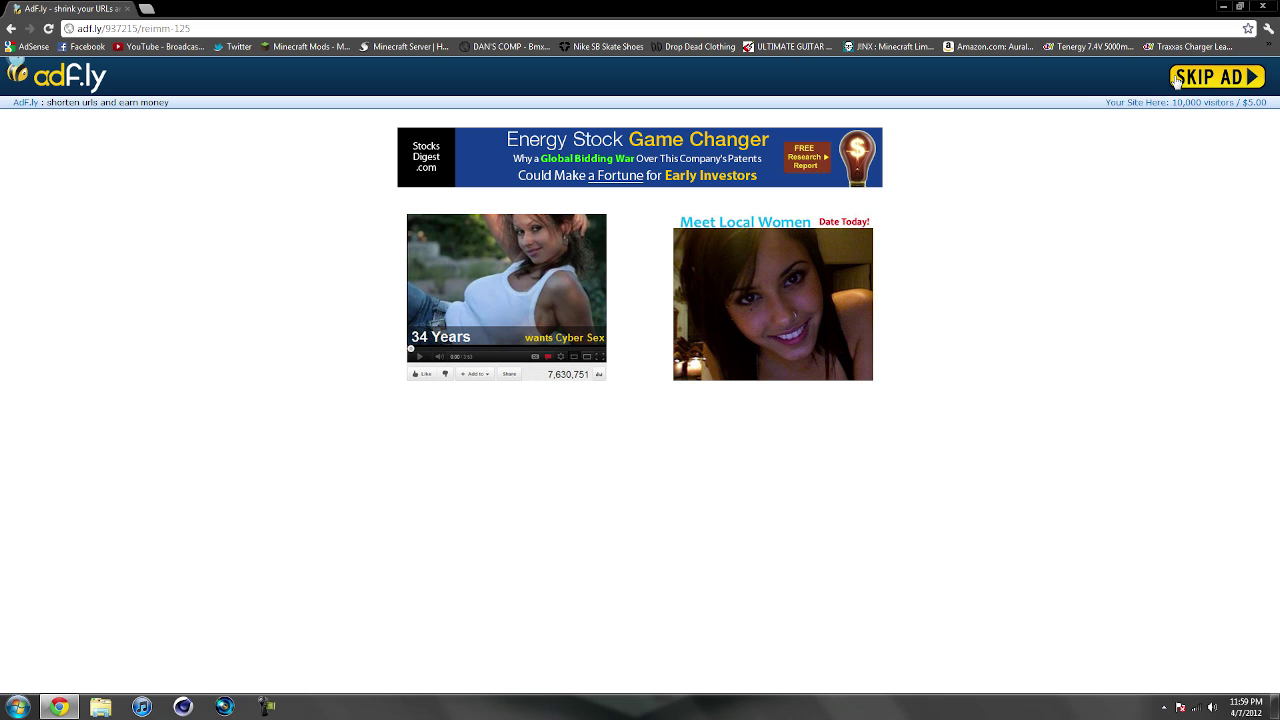
click(944, 73)
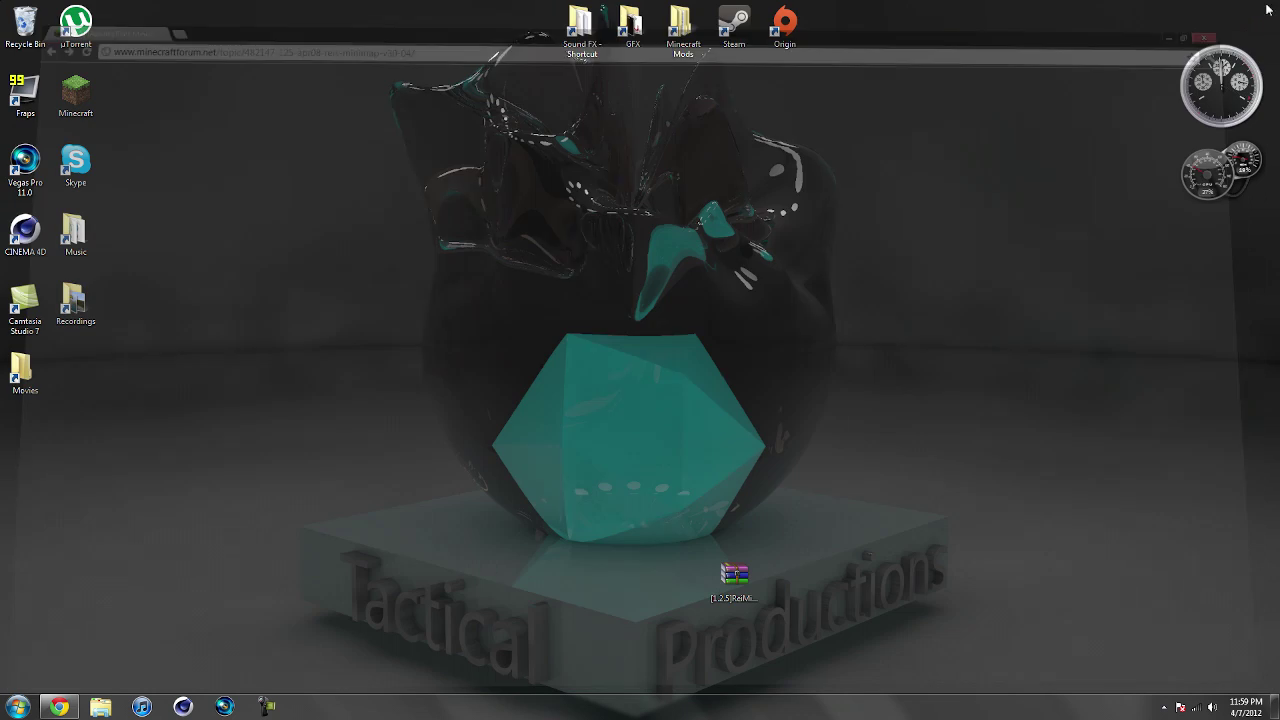
- Close the browser and browse via %appdata% to Roaming\.minecraft\bin
click(1262, 6)
click(18, 706)
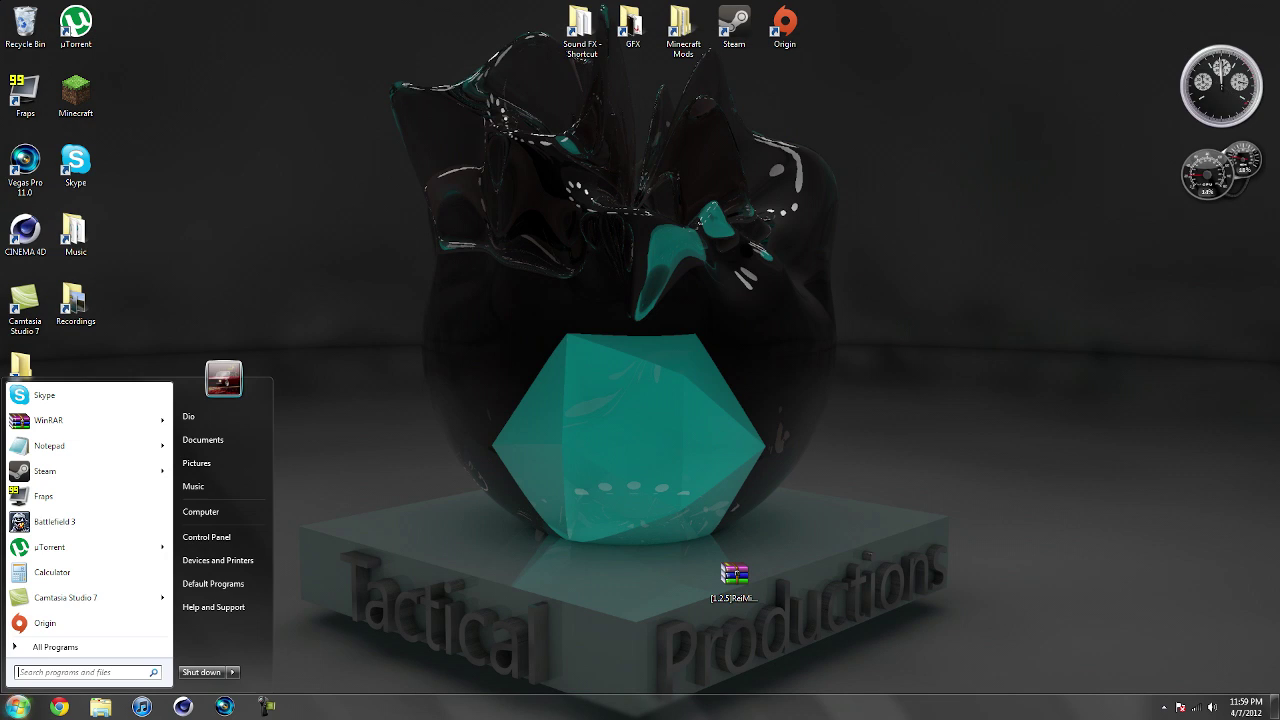
text(%appdata%)
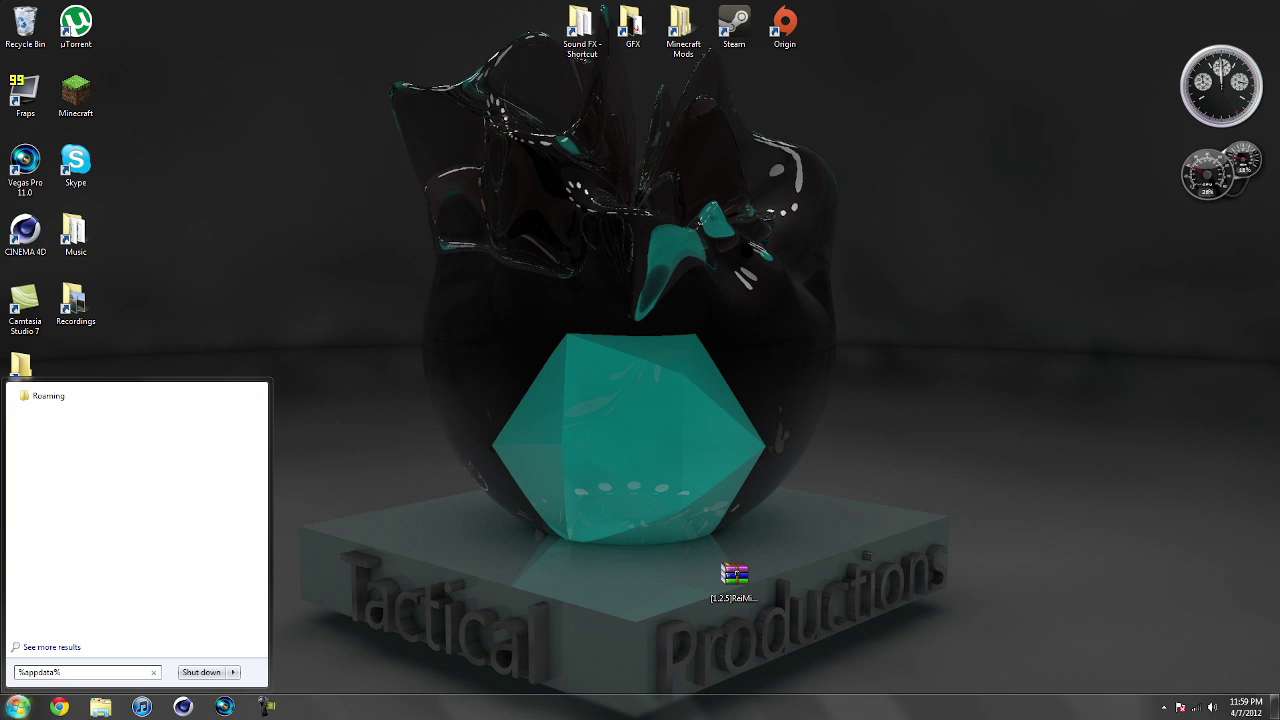
drag(62, 672, 17, 672)
click(63, 396)
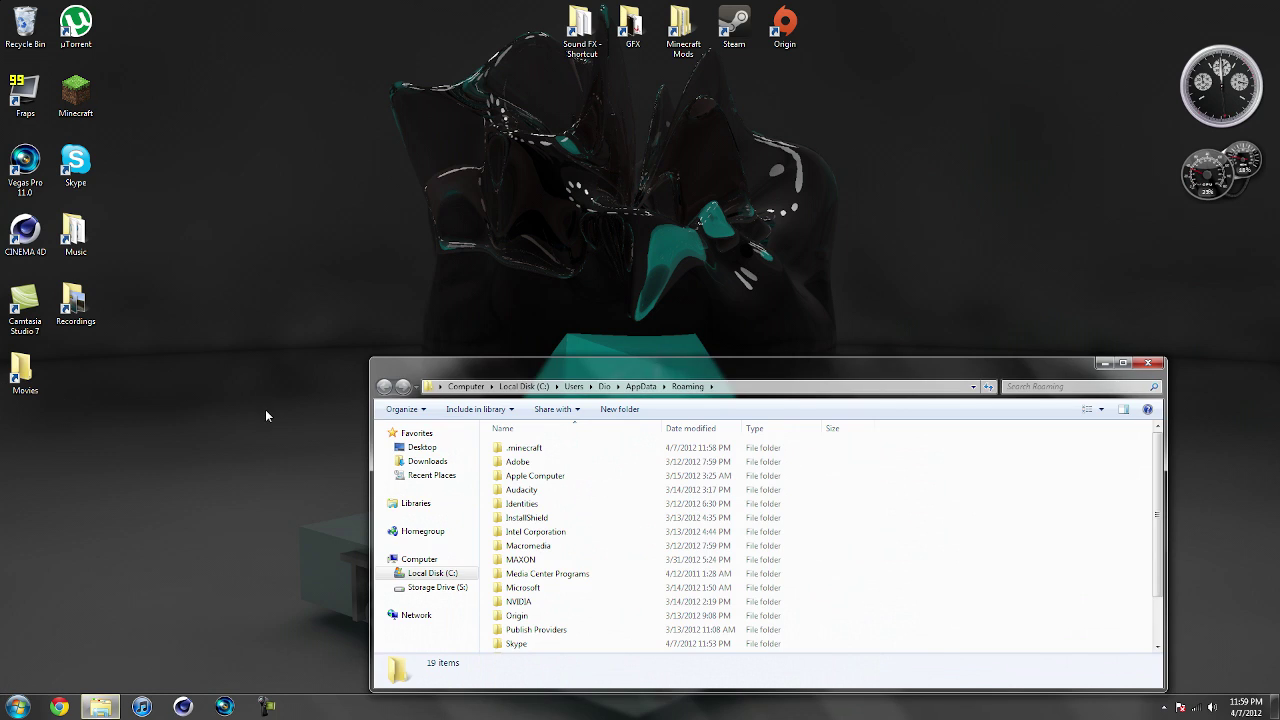
double_click(553, 451)
double_click(553, 451)
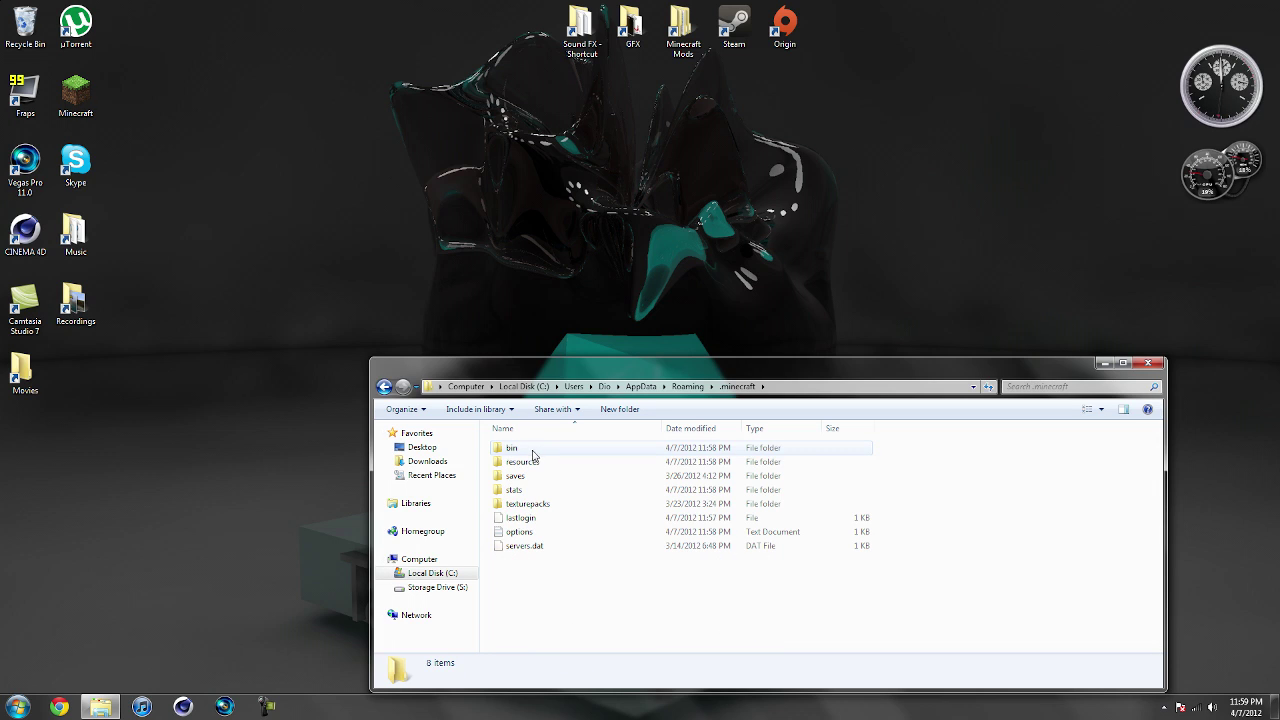
- Open minecraft.jar in WinRAR archiver and snap it to the left half of the screen
click(530, 519)
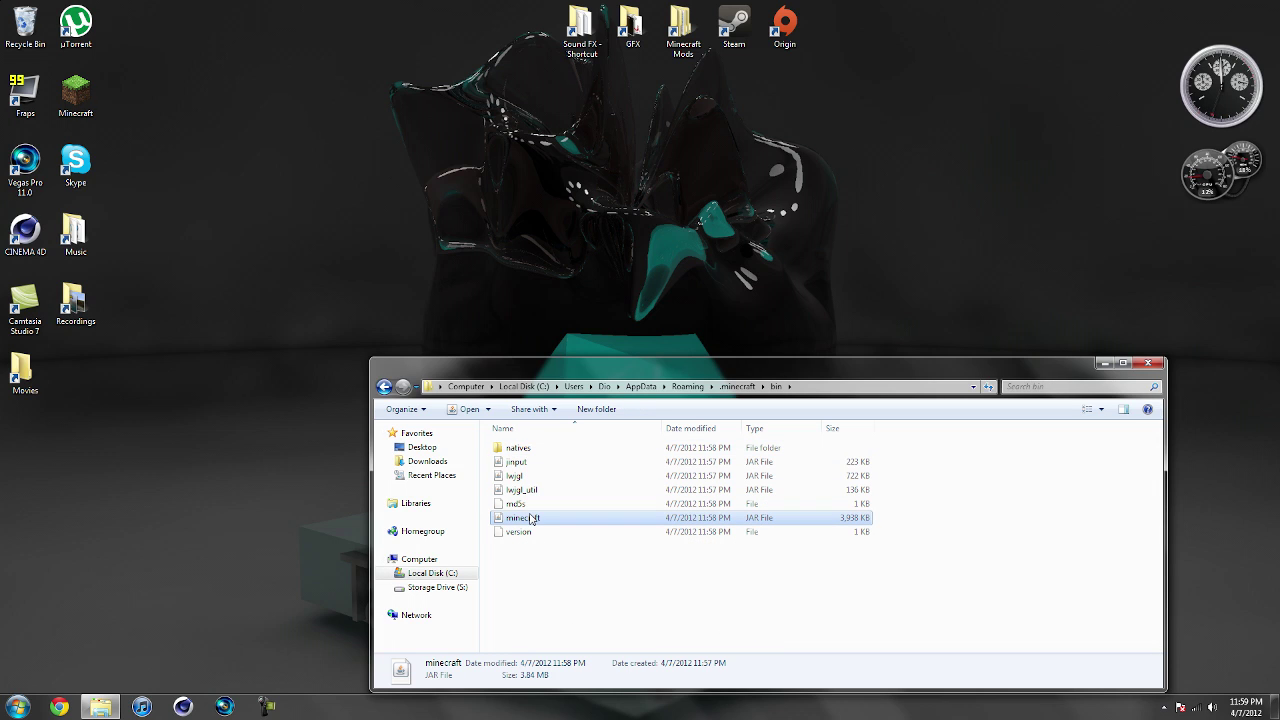
right_click(532, 519)
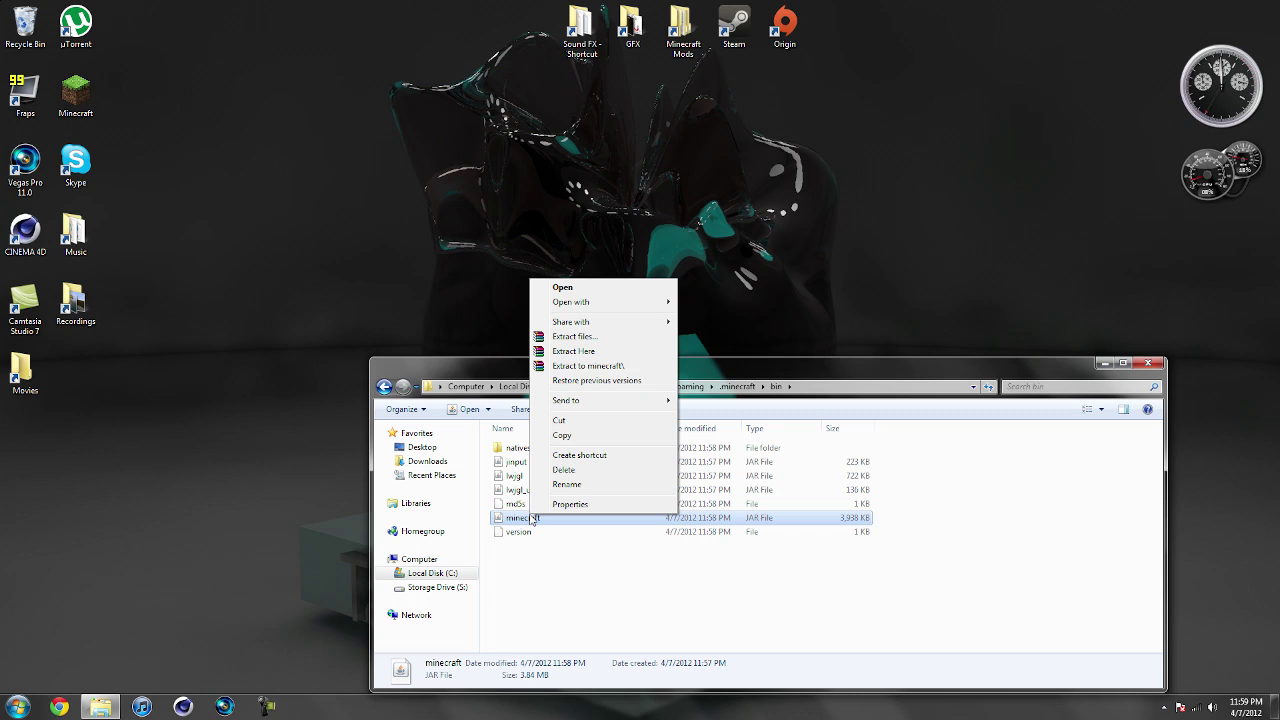
mouse_move(647, 302)
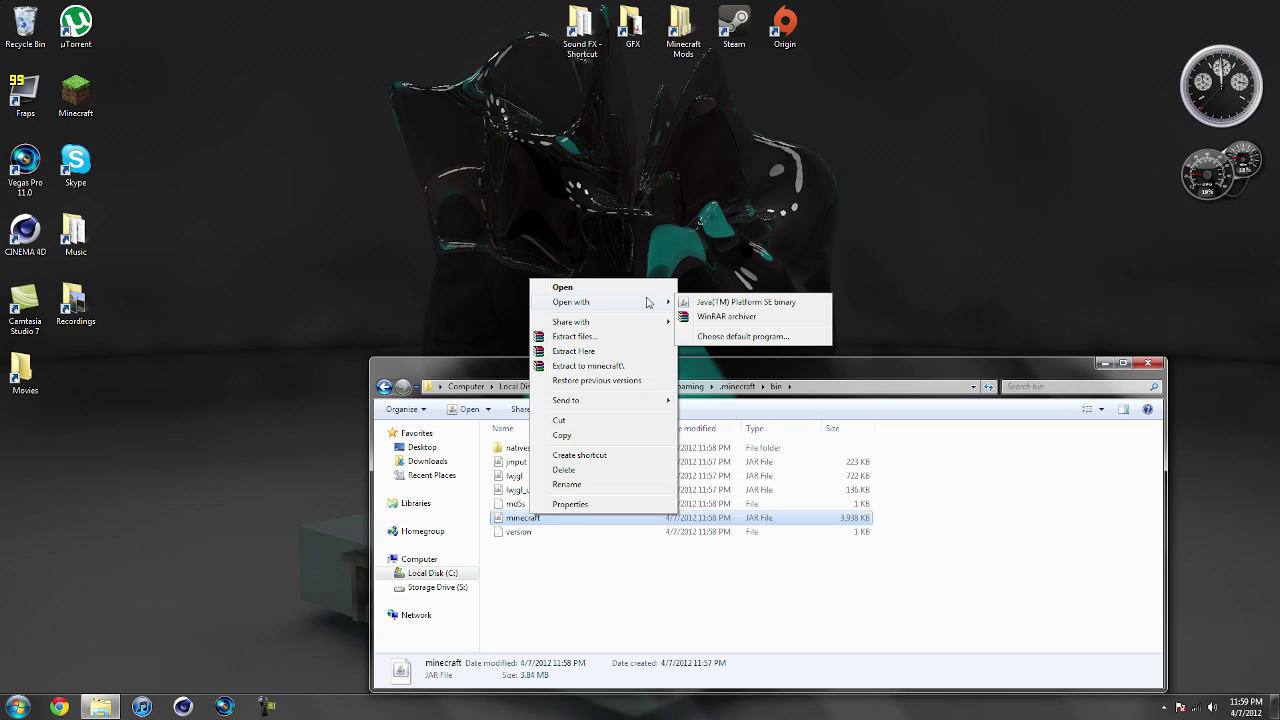
click(721, 317)
drag(686, 220, 2, 240)
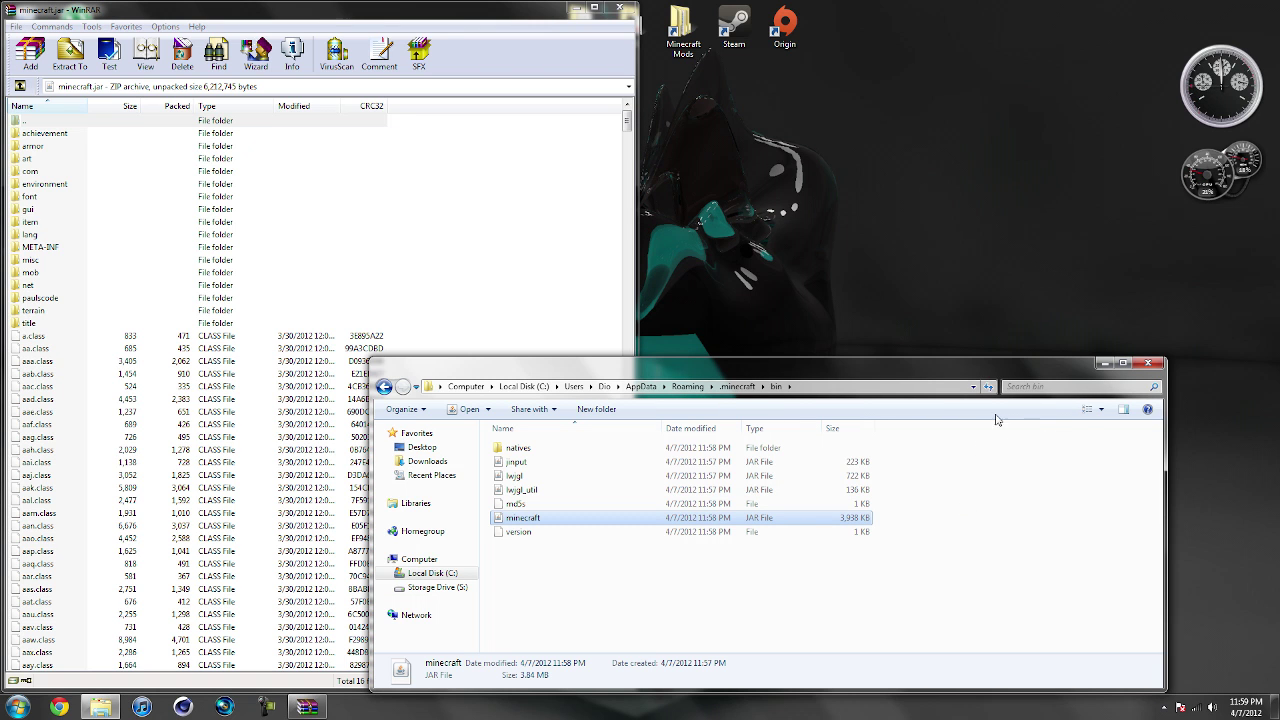
- Copy every file from the Rei's Minimap zip into minecraft.jar, then close the zip
click(1148, 363)
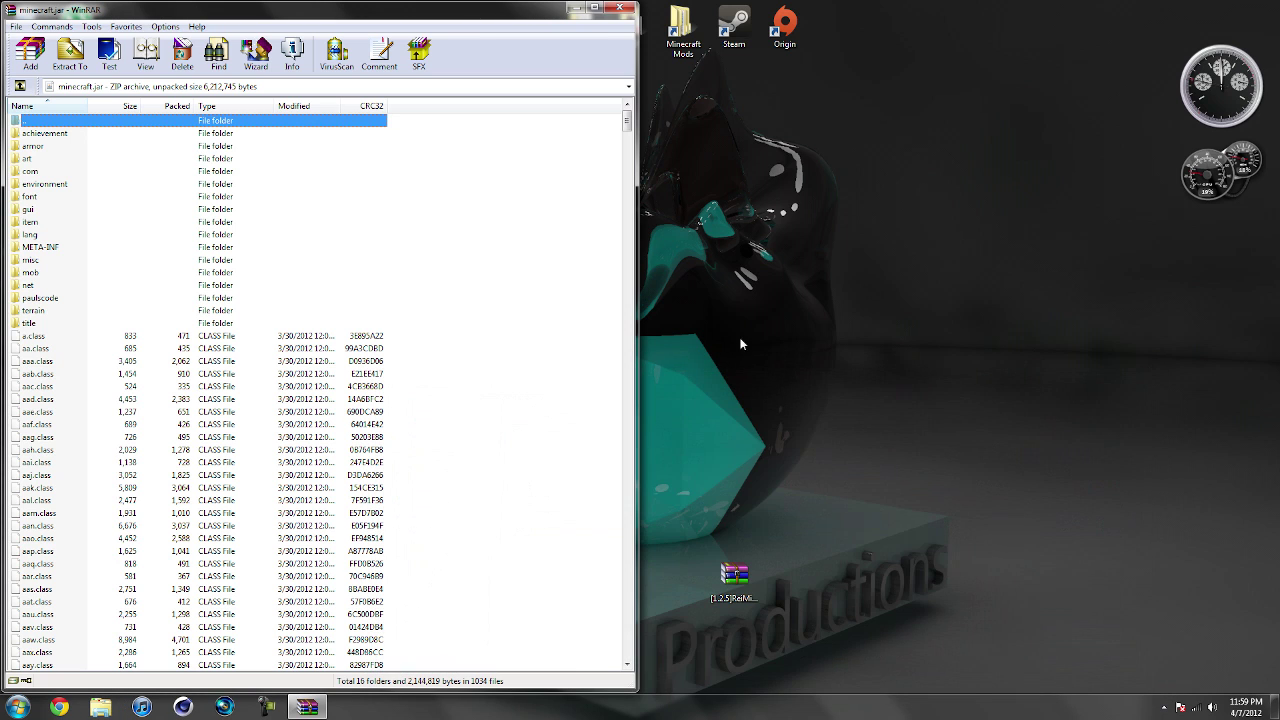
double_click(735, 575)
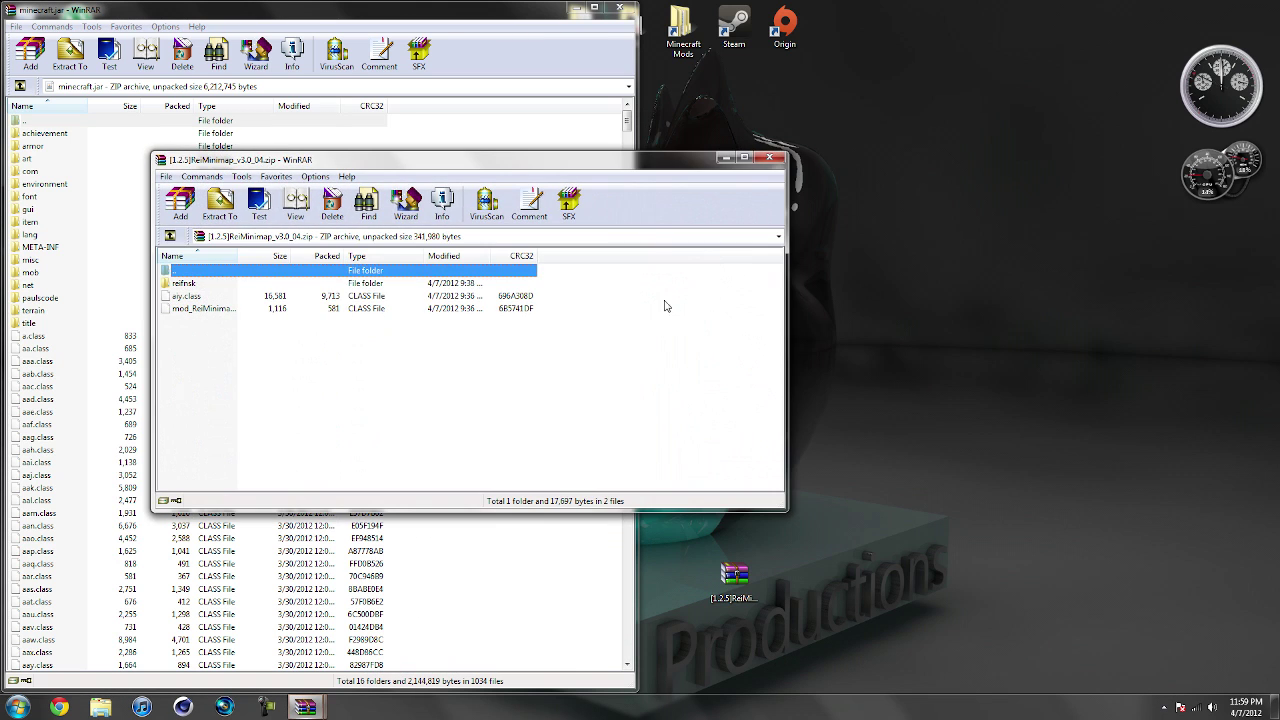
drag(623, 172, 1279, 200)
key(ctrl+a)
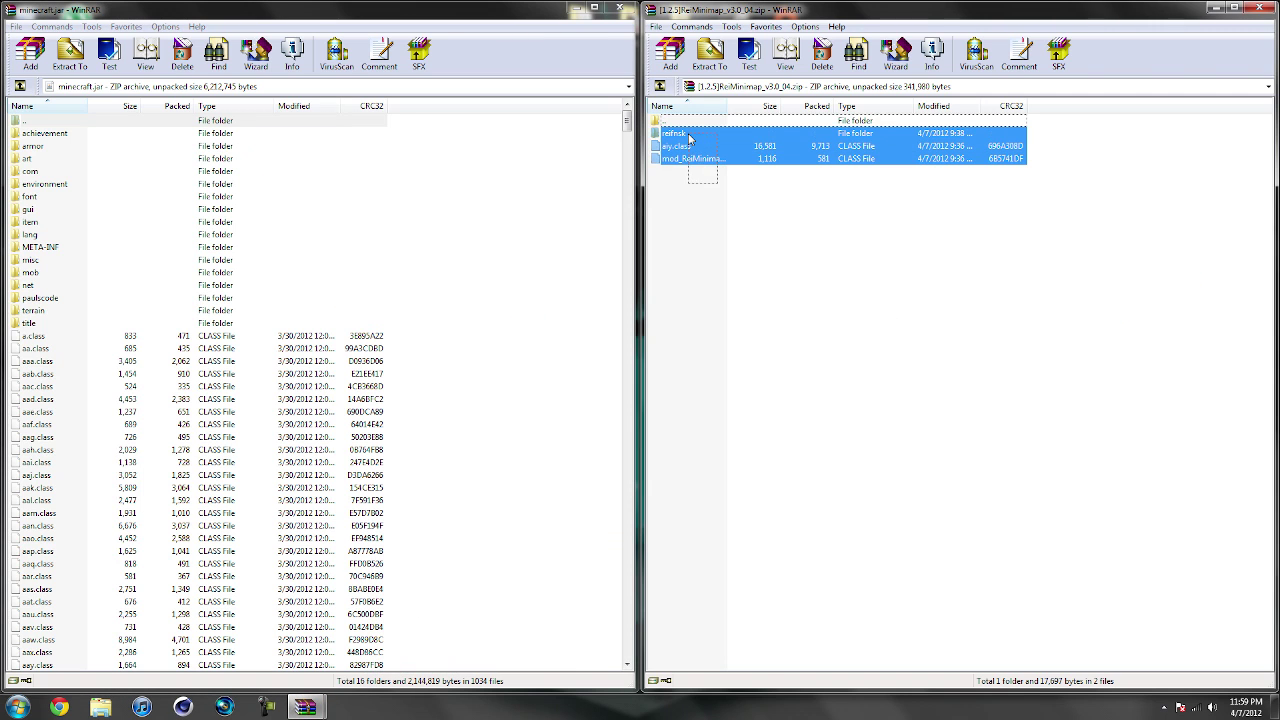
drag(700, 157, 409, 380)
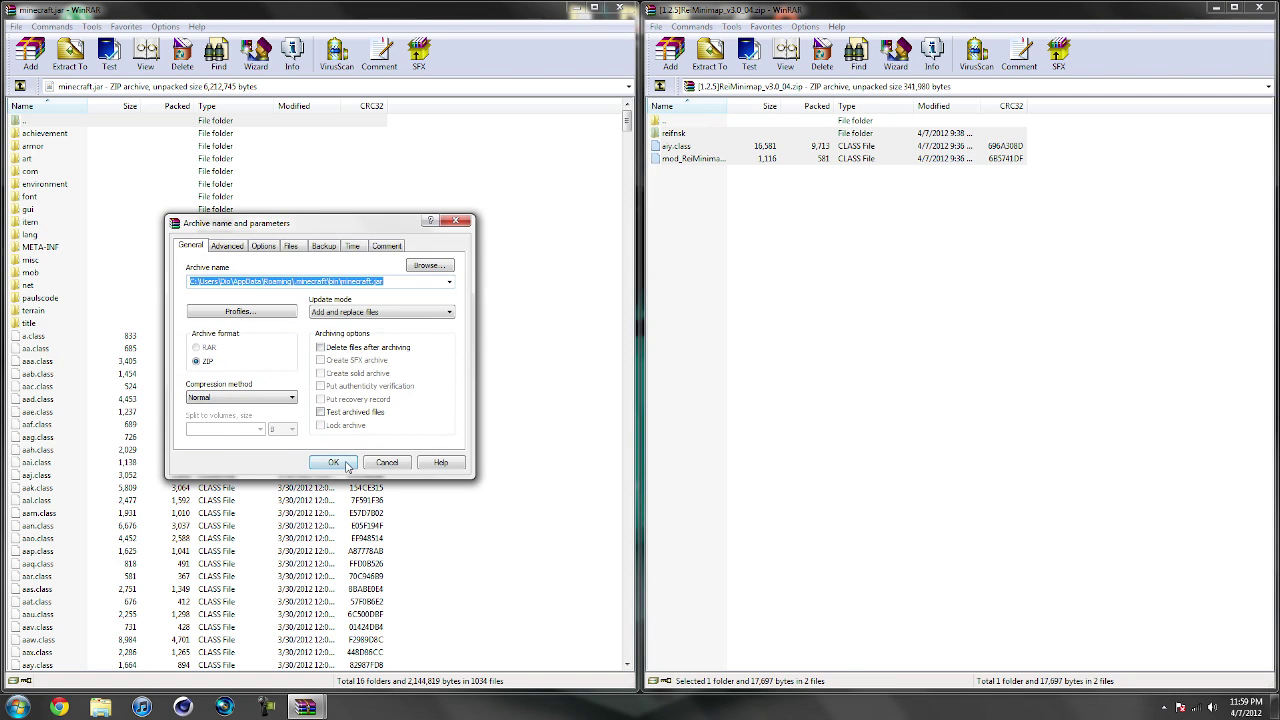
click(342, 463)
click(1256, 9)
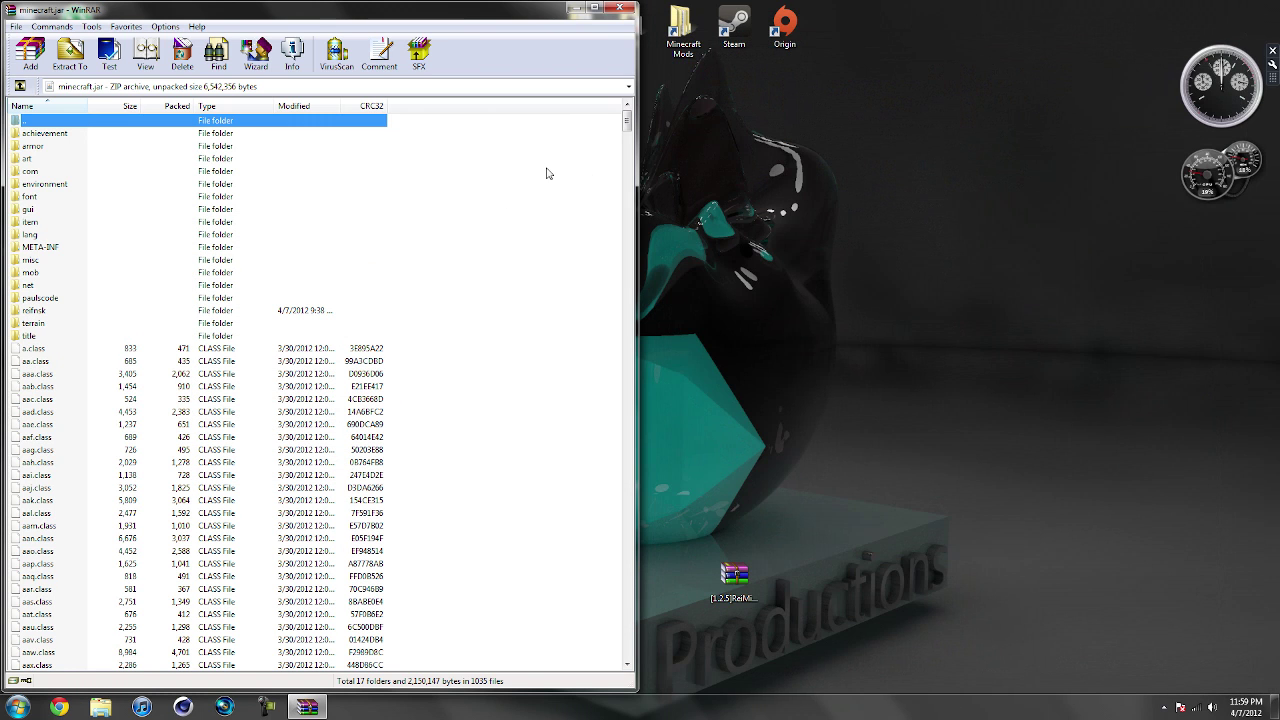
- Delete the META-INF folder from minecraft.jar and confirm the deletion
click(47, 250)
right_click(47, 249)
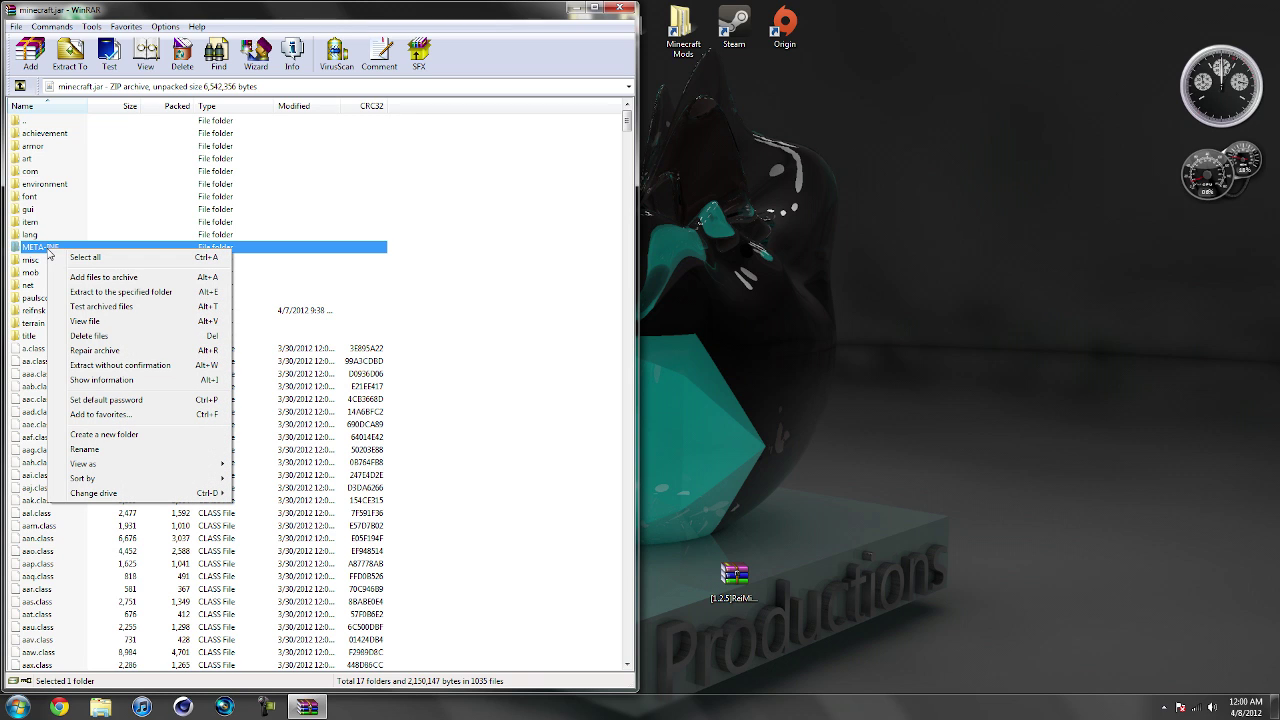
click(92, 335)
click(655, 402)
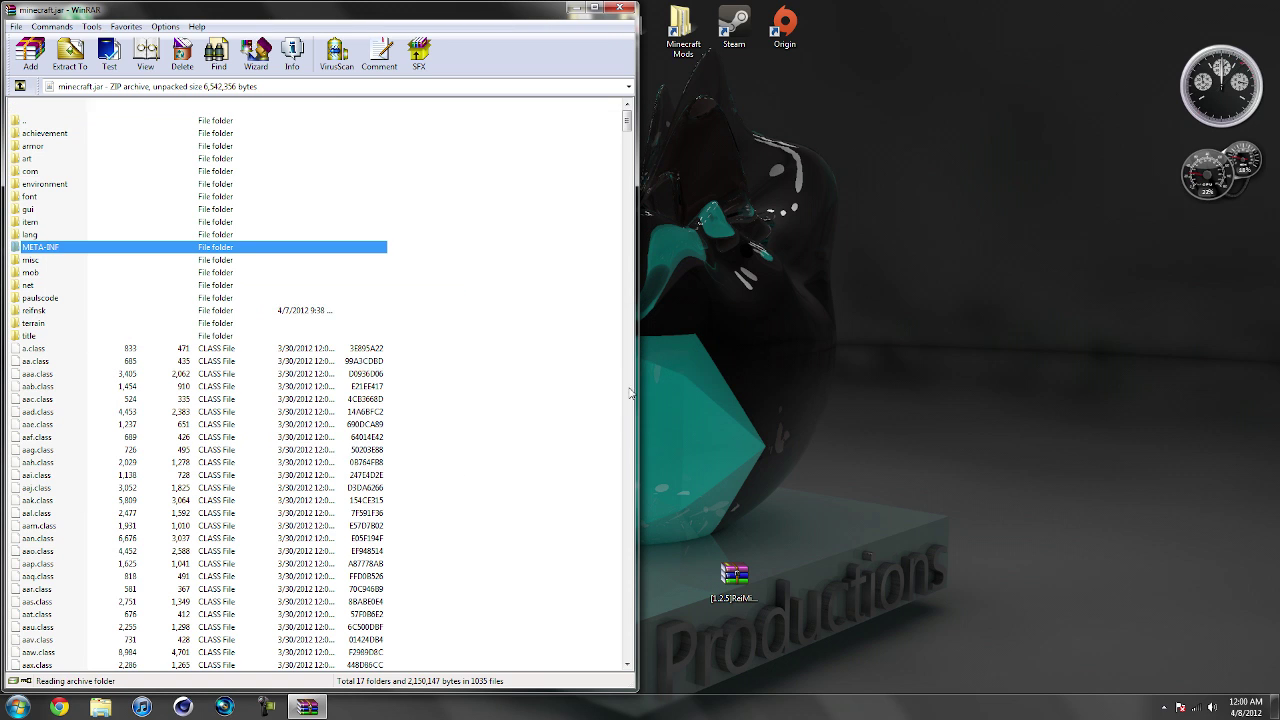